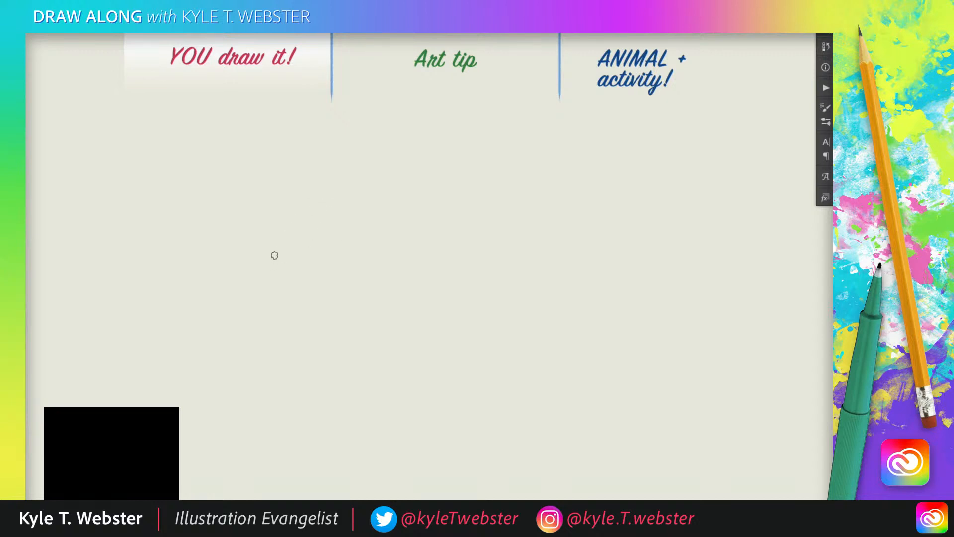
drag(286, 229, 262, 284)
mouse_move(260, 214)
mouse_down()
mouse_move(238, 207)
mouse_move(212, 282)
mouse_move(218, 311)
mouse_up()
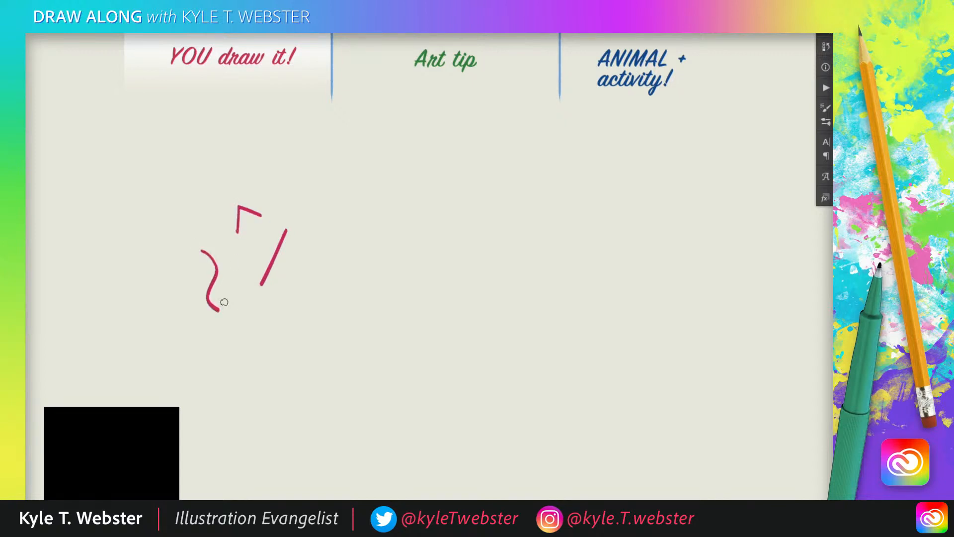
drag(183, 267, 177, 283)
drag(185, 317, 162, 326)
drag(171, 370, 212, 370)
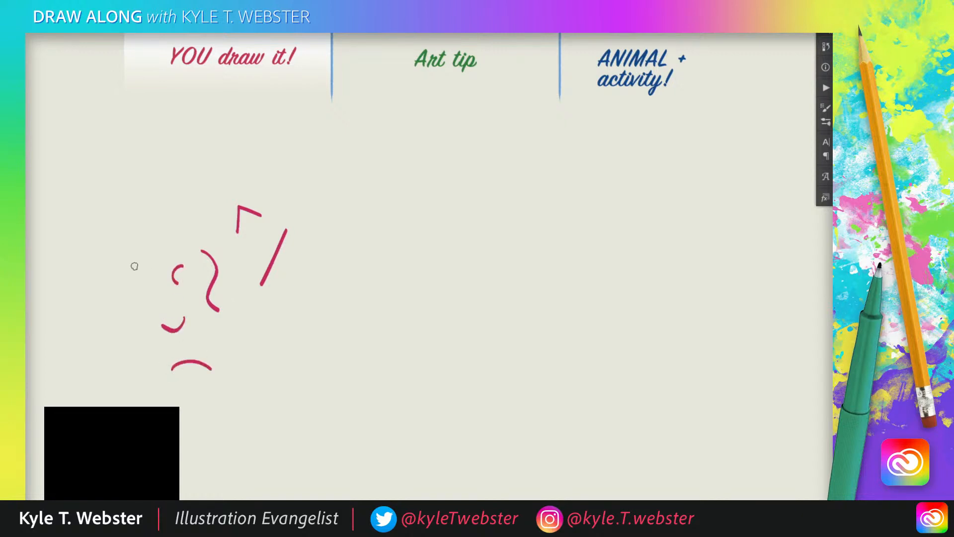
drag(144, 279, 144, 292)
key(Delete)
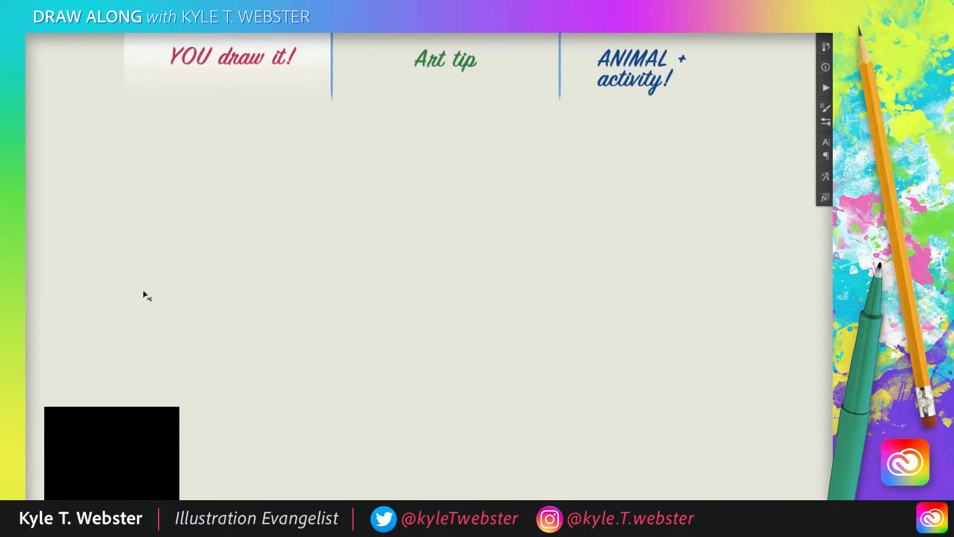
key(ctrl+d)
Draw the top of the hippo's head as a shallow sagging curve, with a short, slightly flared side line descending from each end
mouse_move(526, 242)
mouse_down()
mouse_move(499, 252)
mouse_move(468, 244)
mouse_up()
drag(429, 332, 411, 316)
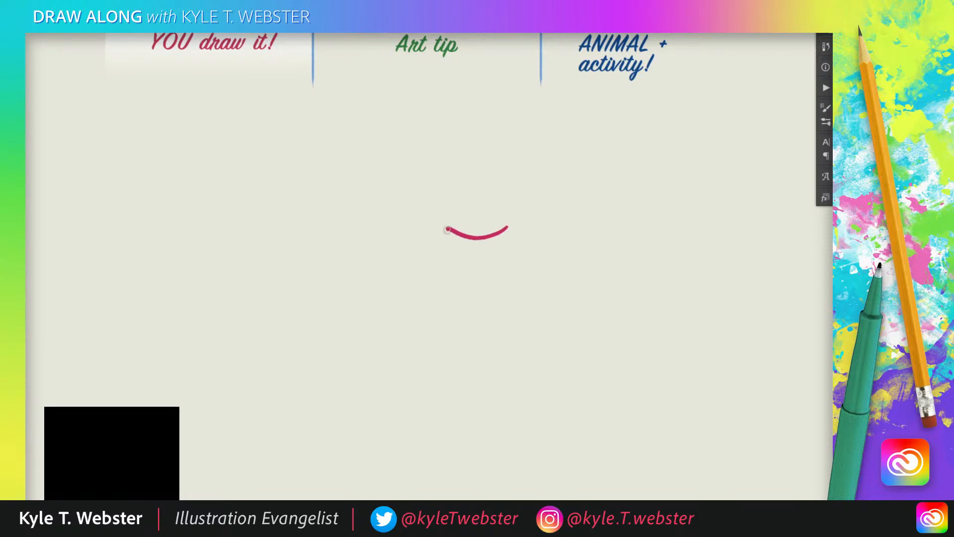
drag(447, 229, 445, 263)
drag(507, 227, 514, 262)
drag(375, 252, 374, 254)
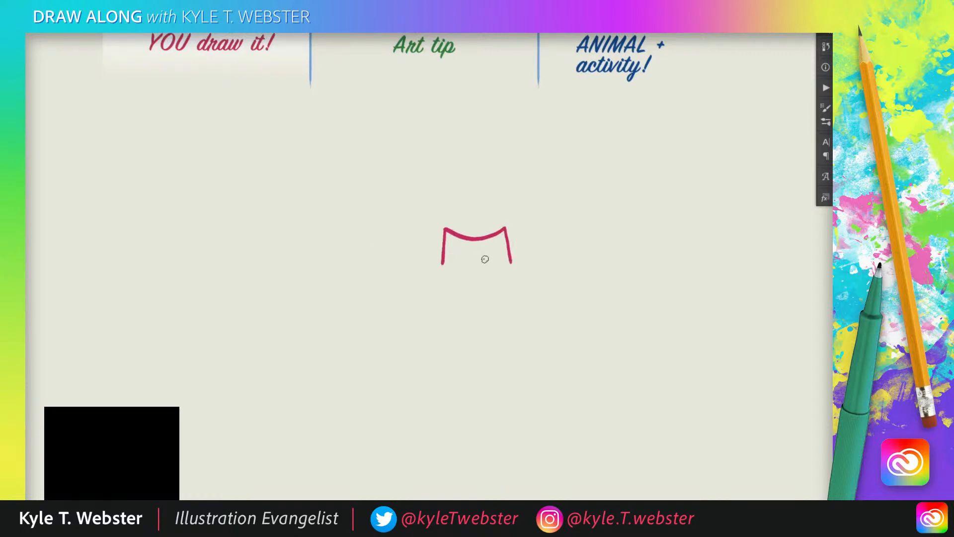
Draw a large, wide oval muzzle beneath the head, its upper arc joining the lower ends of both side lines
mouse_move(512, 262)
mouse_down()
mouse_move(480, 253)
mouse_move(442, 263)
mouse_up()
mouse_move(444, 264)
mouse_down()
mouse_move(423, 296)
mouse_move(440, 321)
mouse_up()
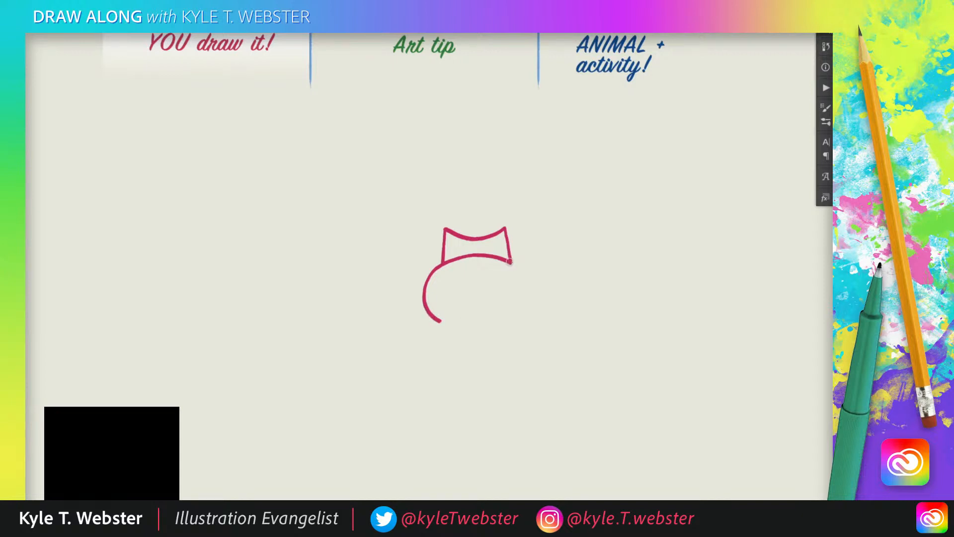
mouse_move(510, 261)
mouse_down()
mouse_move(528, 285)
mouse_move(522, 319)
mouse_up()
drag(438, 320, 446, 324)
drag(521, 318, 510, 324)
mouse_move(513, 324)
mouse_down()
mouse_move(486, 332)
mouse_move(449, 322)
mouse_up()
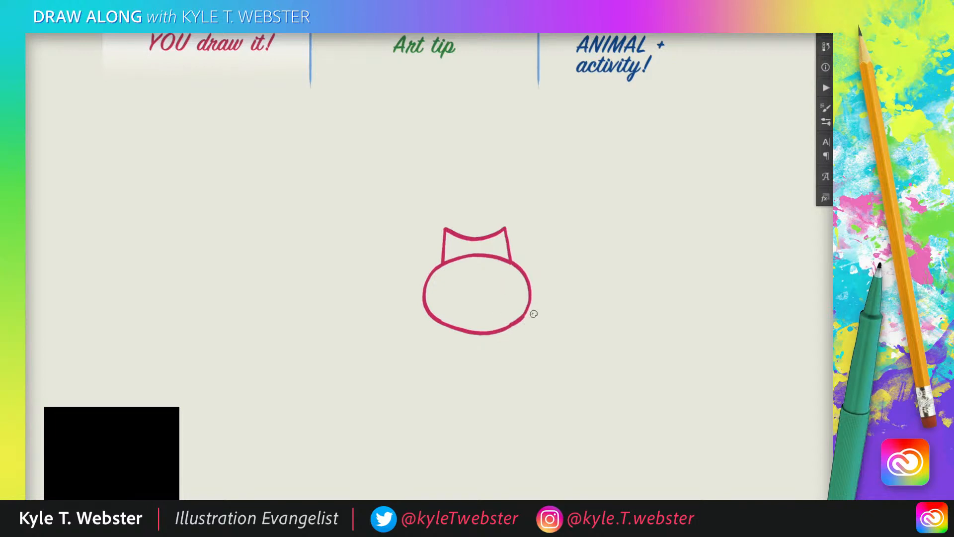
Add an arched mouth line across the lower muzzle, two small oval eyes on the head and two hooked nostrils
mouse_move(522, 316)
mouse_down()
mouse_move(478, 308)
mouse_move(444, 316)
mouse_up()
drag(498, 249, 454, 243)
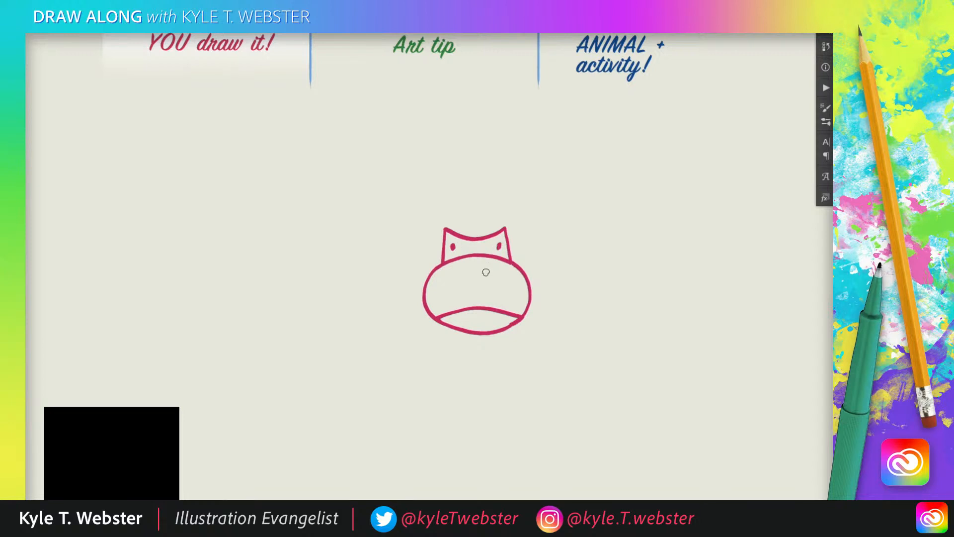
drag(487, 270, 473, 273)
Draw two small pointed ears flaring outward from the upper corners of the hippo's head
drag(505, 229, 517, 215)
drag(448, 230, 434, 216)
drag(518, 214, 507, 230)
mouse_move(434, 215)
mouse_down()
mouse_move(438, 232)
mouse_move(446, 221)
mouse_up()
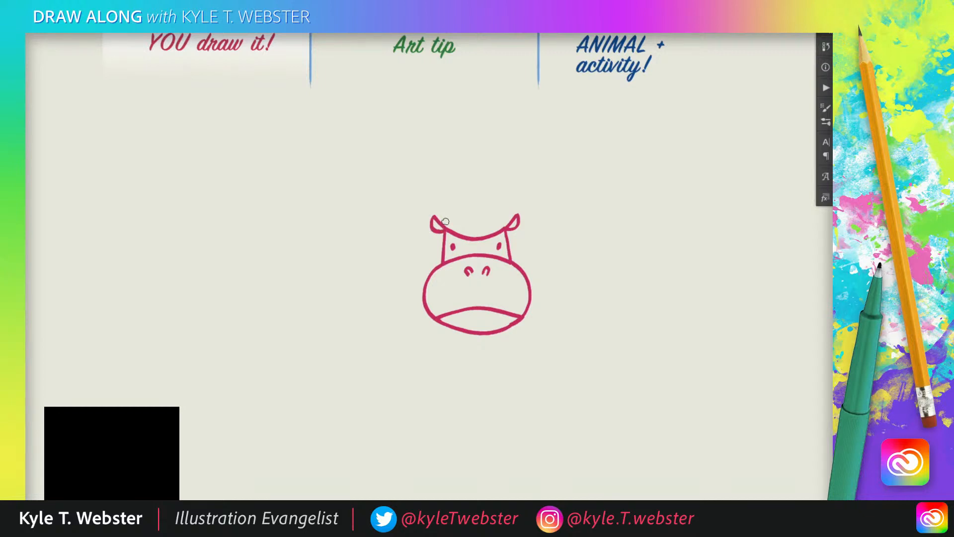
Draw the hippo's broad body with one rounded shoulder line curving down from each side of the muzzle
mouse_move(374, 287)
mouse_down()
mouse_move(367, 255)
mouse_move(370, 280)
mouse_move(377, 273)
mouse_up()
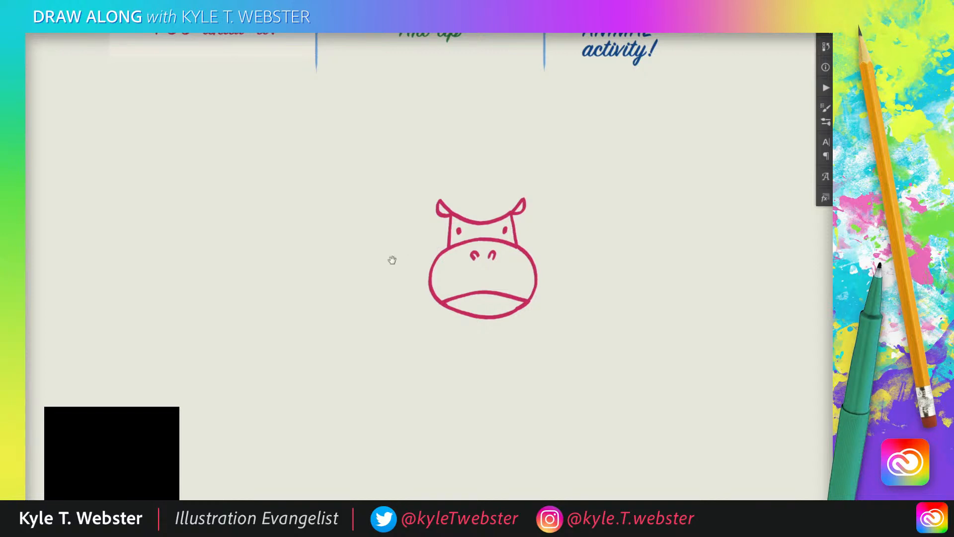
drag(393, 260, 384, 257)
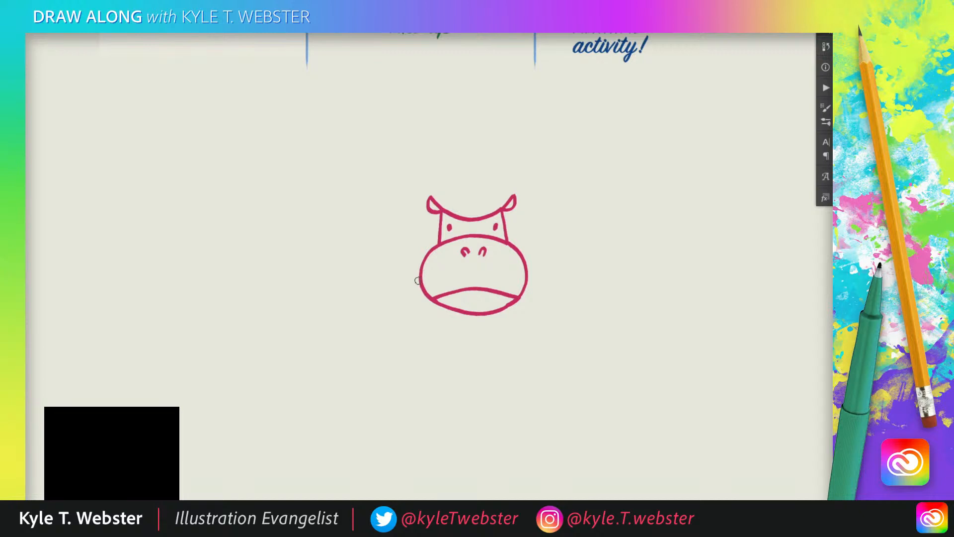
mouse_move(420, 280)
mouse_down()
mouse_move(393, 321)
mouse_move(397, 367)
mouse_up()
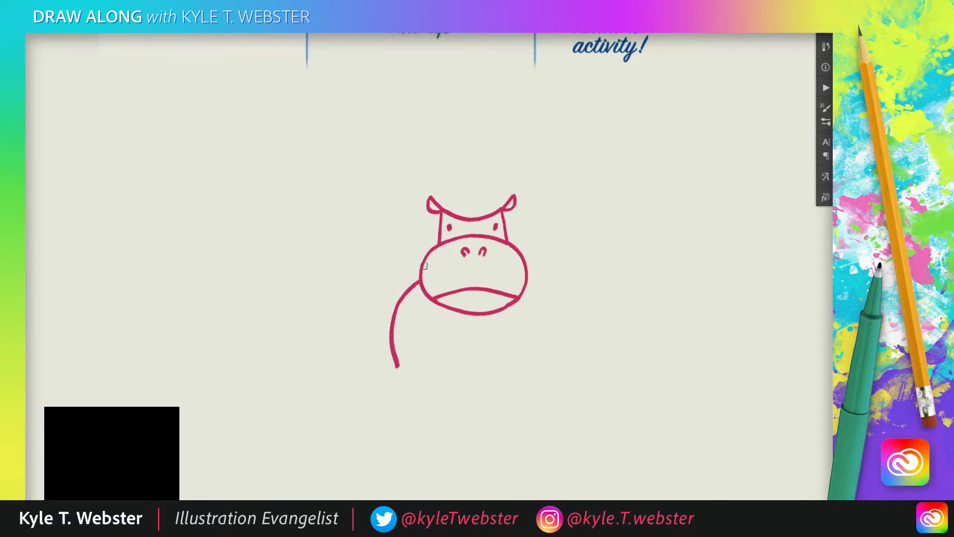
mouse_move(527, 282)
mouse_down()
mouse_move(552, 319)
mouse_move(553, 369)
mouse_up()
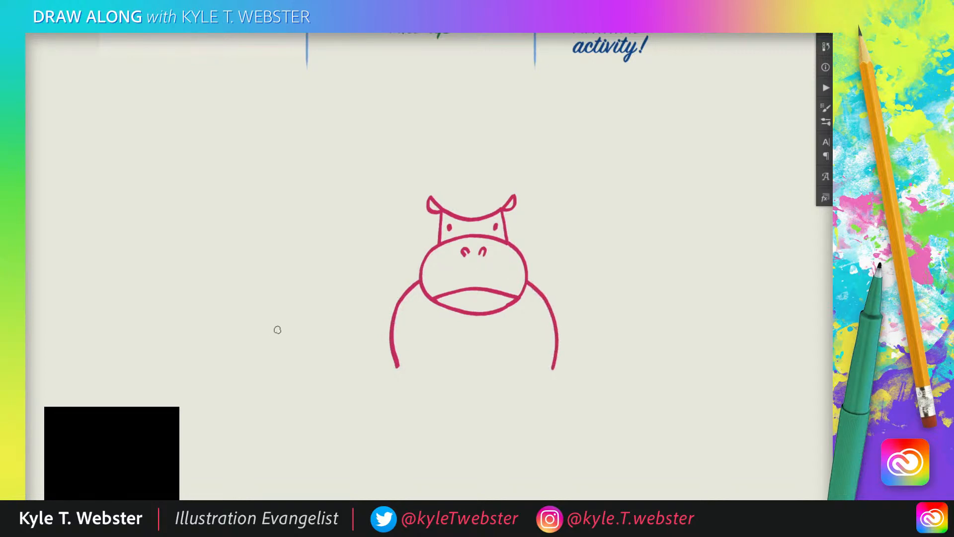
Draw a straight waterline closing off the body, with a short dash beyond each end and a shorter ripple line above it on each side
drag(320, 329, 344, 284)
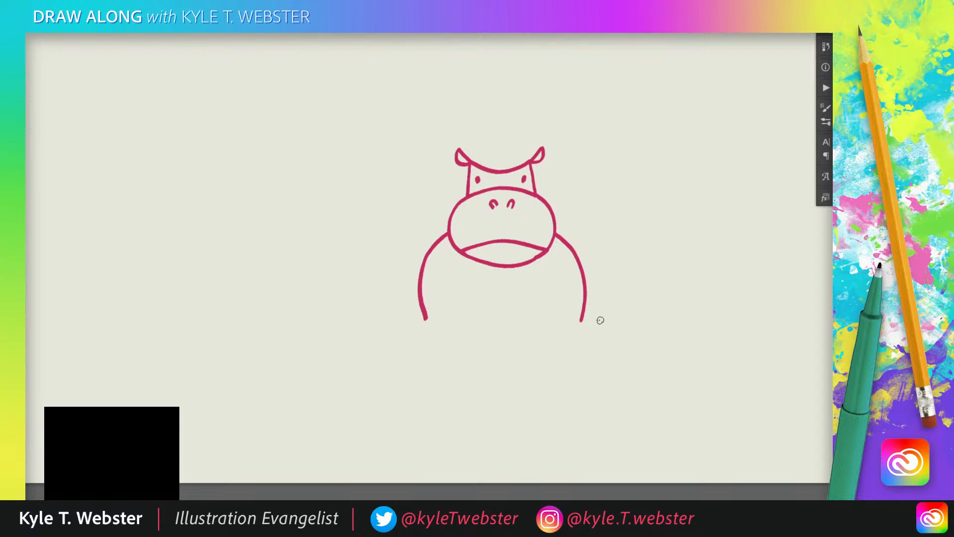
drag(601, 321, 396, 321)
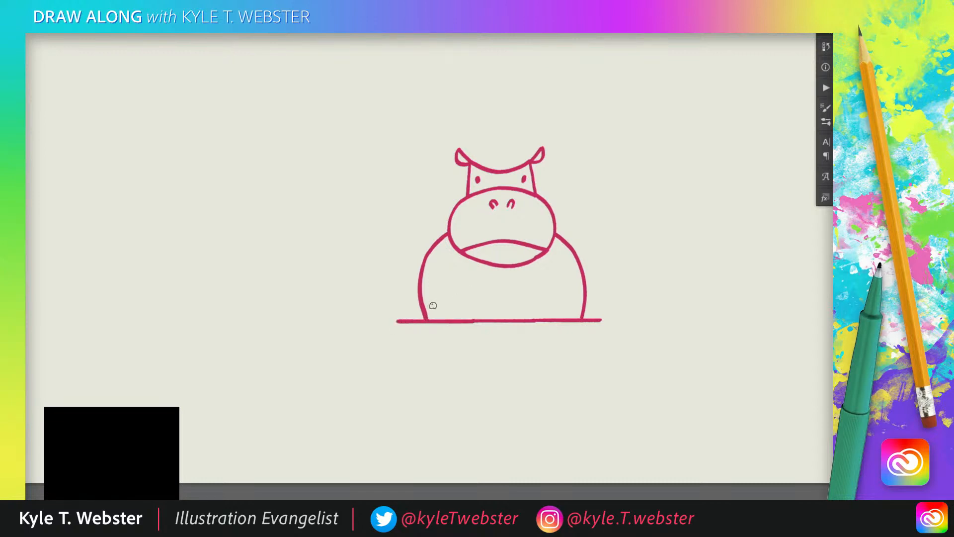
drag(609, 320, 616, 320)
drag(382, 321, 390, 321)
drag(614, 310, 585, 312)
drag(422, 310, 391, 310)
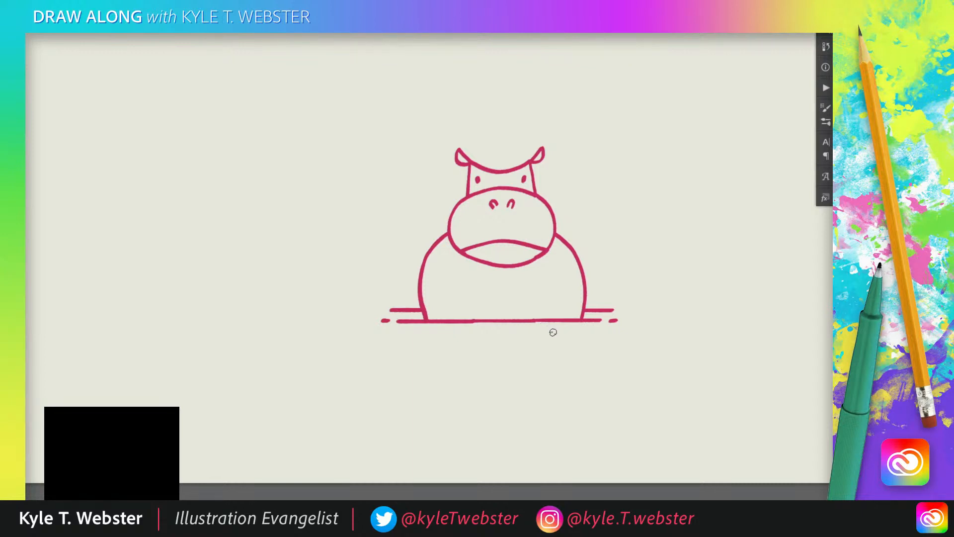
Add a broken ripple line below the waterline and a longer horizontal shoreline extending outward from each side of the body
drag(553, 332, 453, 332)
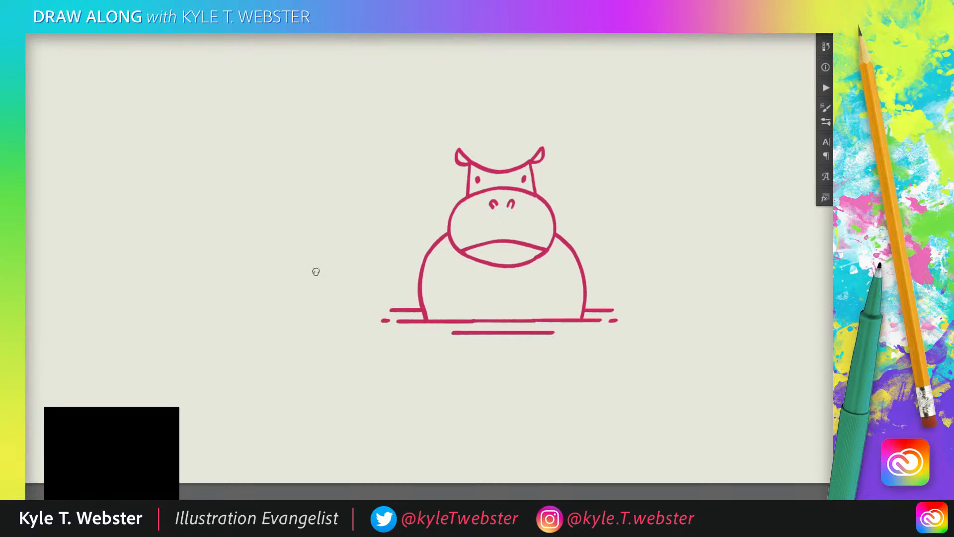
drag(575, 333, 564, 333)
drag(443, 333, 436, 333)
drag(653, 302, 592, 302)
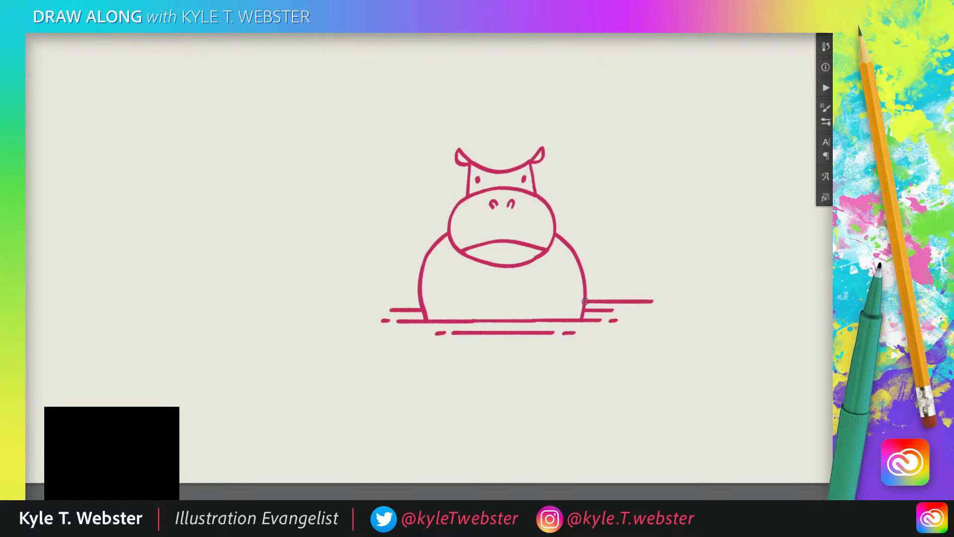
drag(420, 300, 355, 300)
Draw curved grass blades to the left of the hippo: a tall cluster beside the shoulder and a shorter cluster near the shoreline
drag(412, 263, 389, 214)
drag(404, 267, 383, 218)
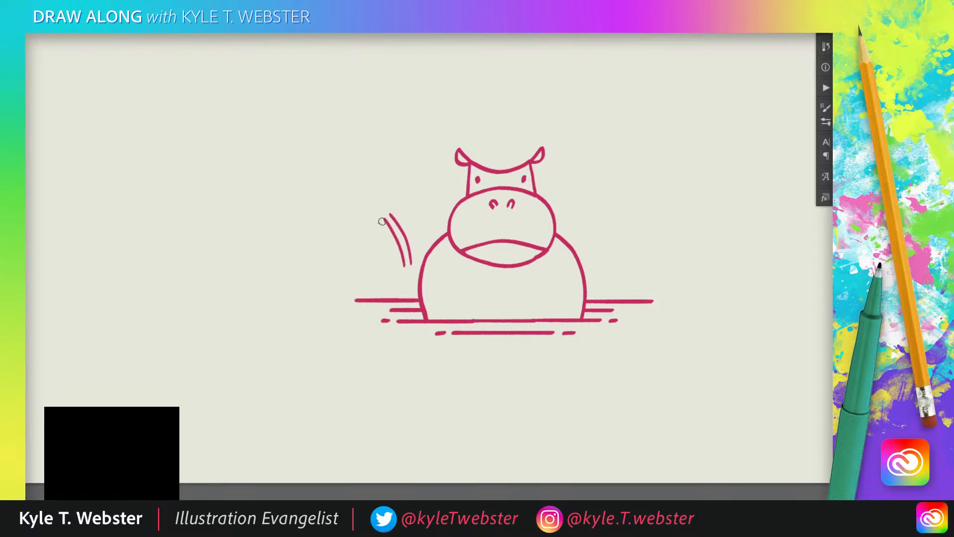
drag(396, 268, 376, 222)
drag(416, 243, 393, 192)
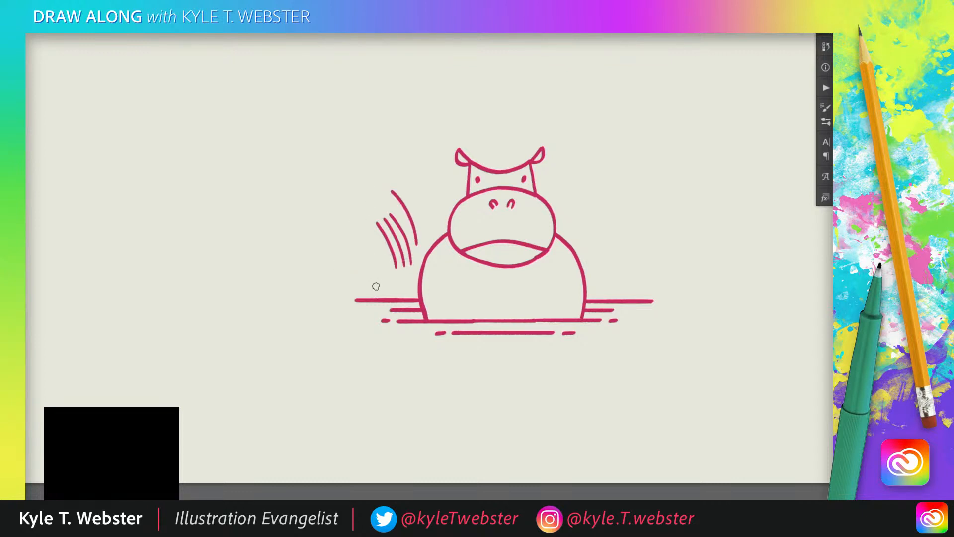
drag(382, 287, 384, 245)
drag(372, 283, 369, 249)
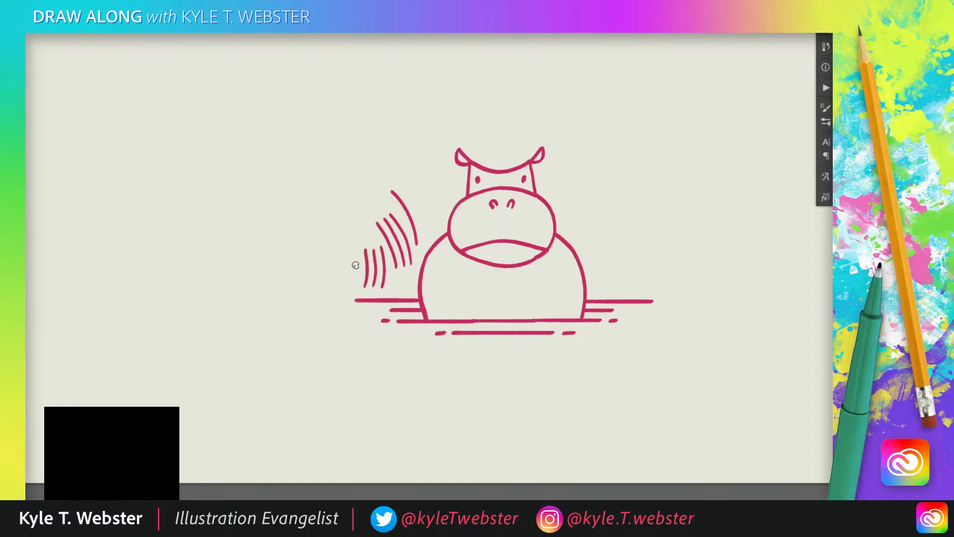
Add an outer cluster of outward-leaning grass blades at the far left and a single curved blade beside the hippo's left shoulder
drag(358, 272, 337, 233)
drag(350, 272, 329, 238)
mouse_move(343, 275)
mouse_down()
mouse_move(313, 253)
mouse_move(346, 217)
mouse_up()
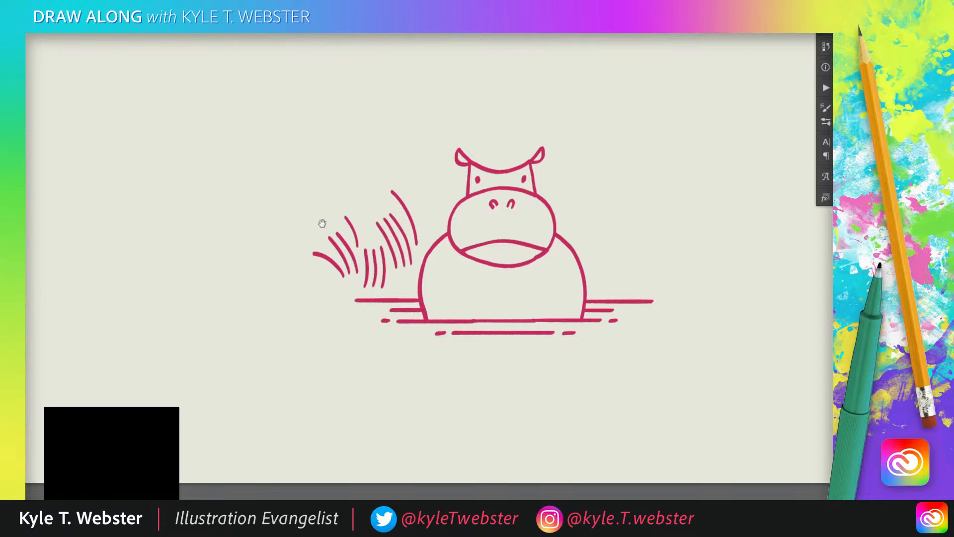
mouse_move(322, 222)
mouse_down()
mouse_move(278, 211)
mouse_move(285, 241)
mouse_move(312, 236)
mouse_up()
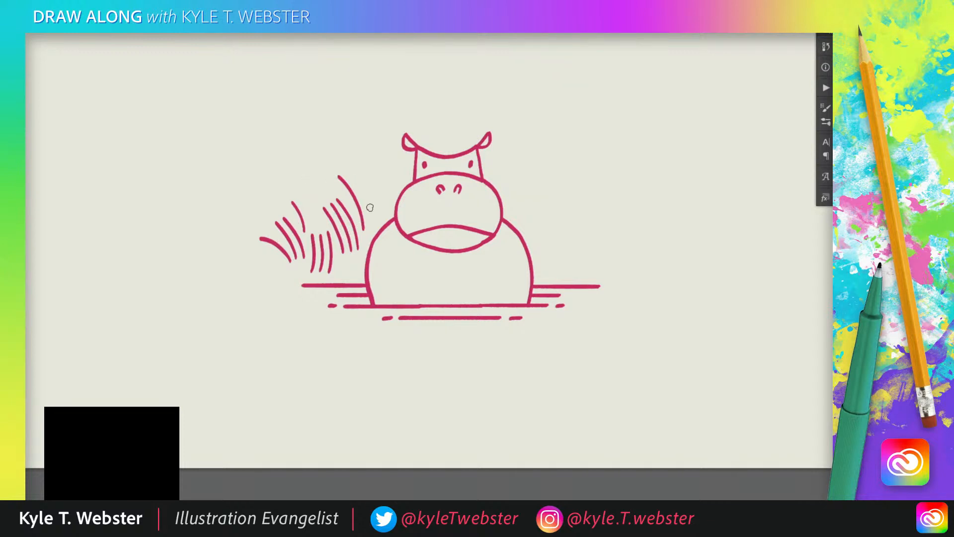
drag(372, 215, 380, 185)
Draw matching clusters of curved grass blades to the right of the hippo, from the shoulder out beyond the shoreline
drag(269, 223, 259, 237)
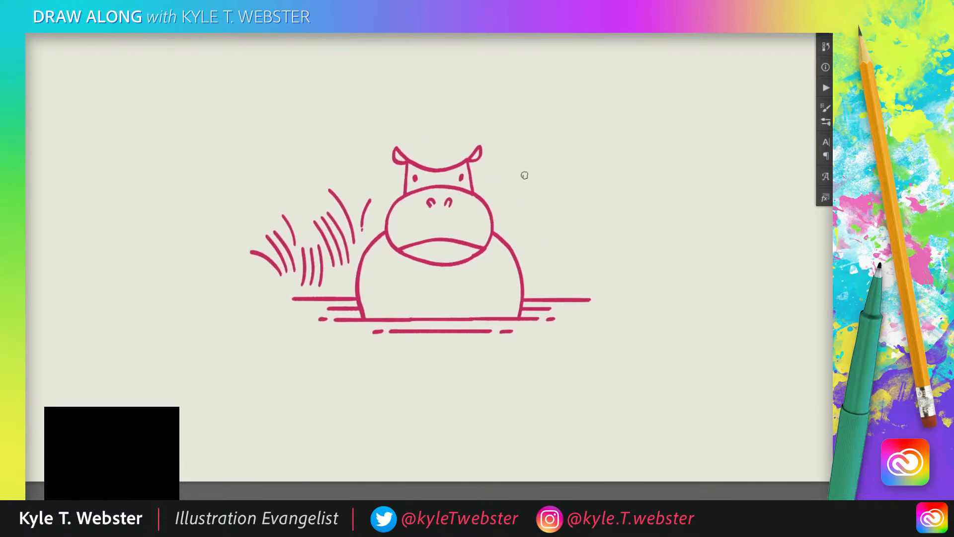
drag(530, 258, 550, 214)
drag(524, 252, 542, 210)
mouse_move(536, 262)
mouse_down()
mouse_move(550, 235)
mouse_move(511, 210)
mouse_up()
drag(550, 289, 556, 248)
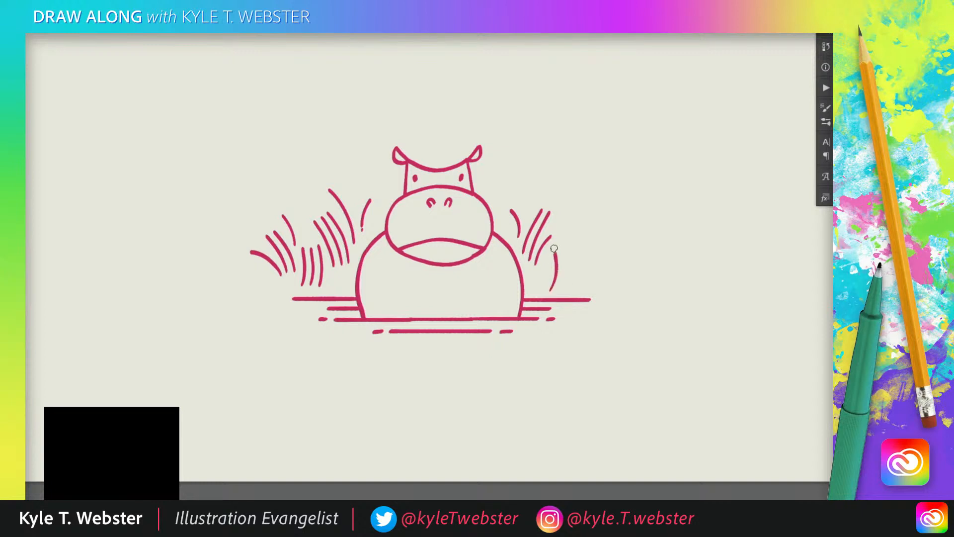
drag(559, 290, 564, 251)
mouse_move(566, 290)
mouse_down()
mouse_move(582, 250)
mouse_move(607, 243)
mouse_move(606, 252)
mouse_move(584, 232)
mouse_up()
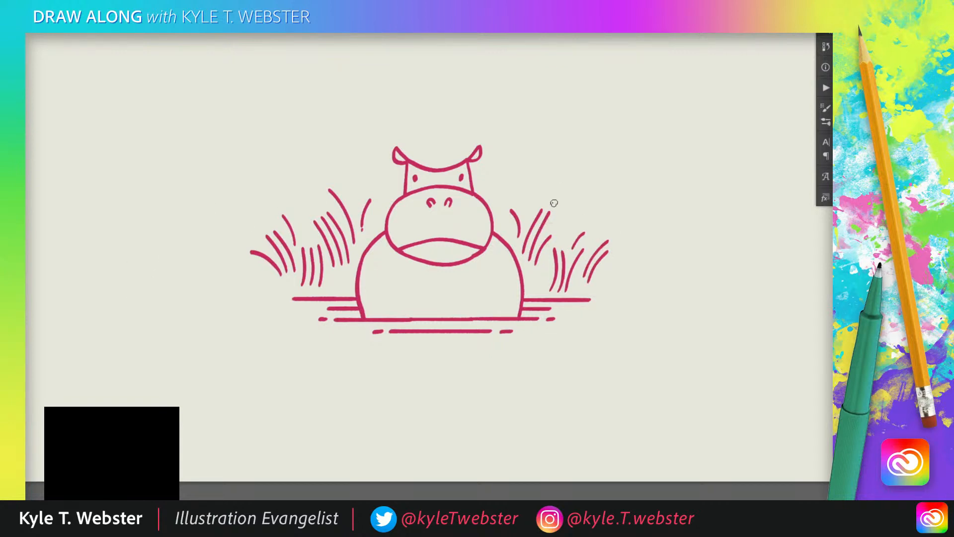
Lengthen a tall blade on the right and add short side branches that fork several grass blades on both sides of the hippo
scroll(549, 204, up, 3)
drag(538, 229, 559, 196)
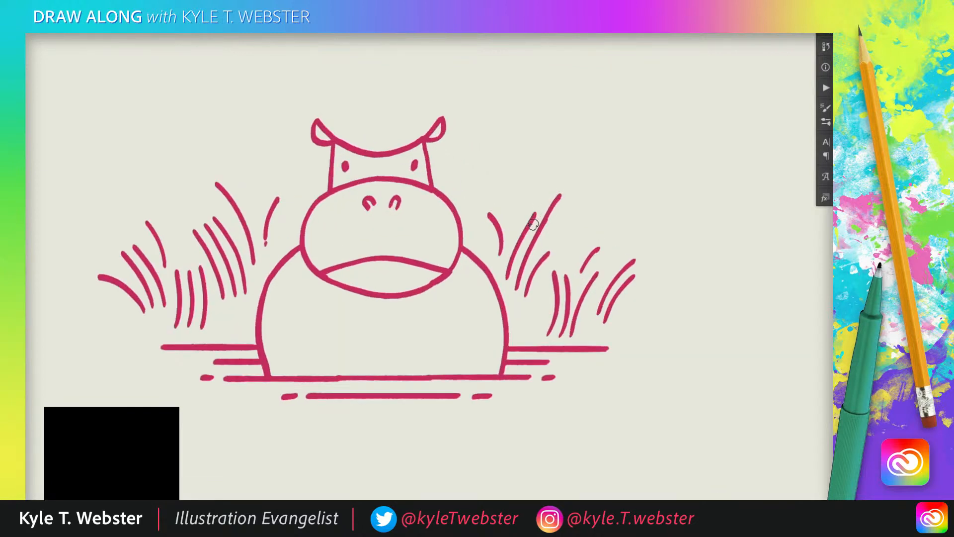
drag(541, 227, 579, 206)
drag(501, 232, 506, 207)
drag(321, 254, 458, 245)
drag(406, 205, 394, 183)
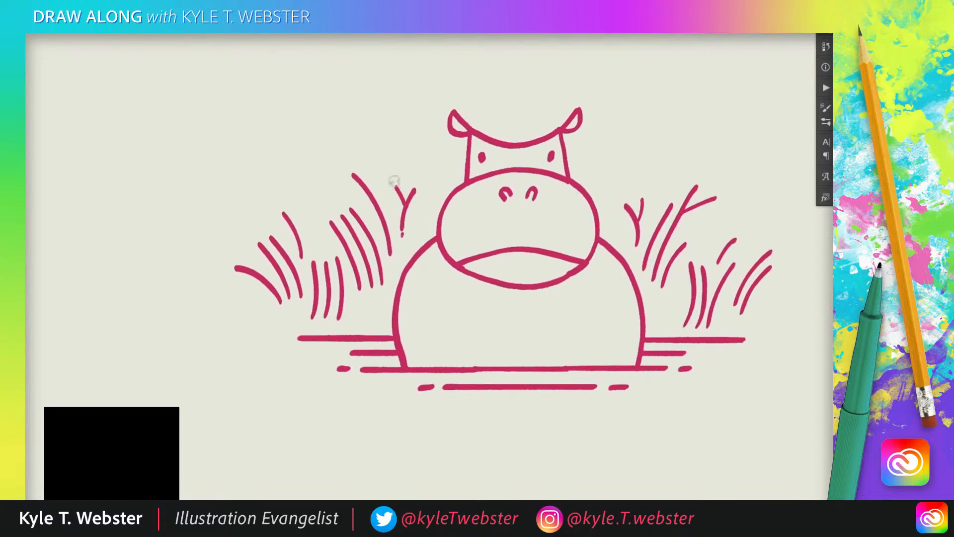
drag(298, 238, 298, 210)
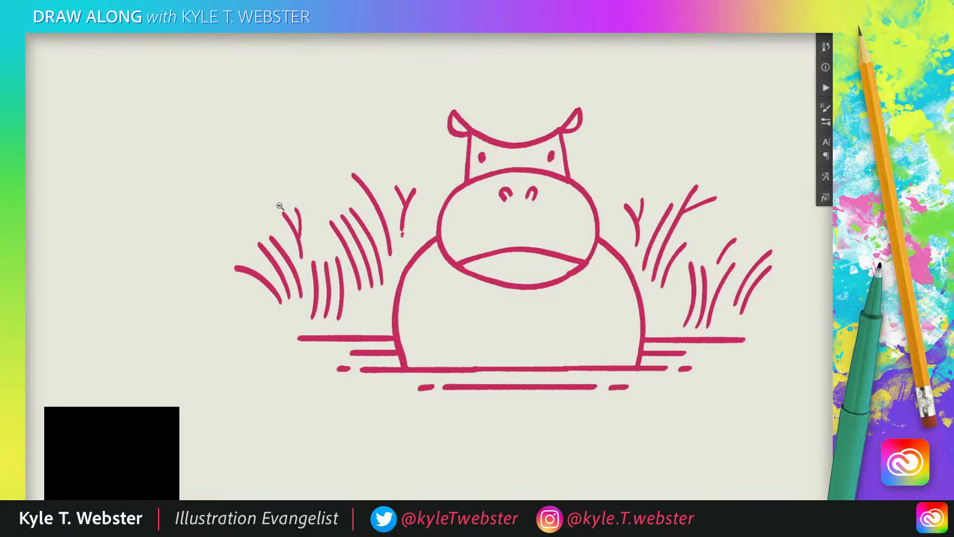
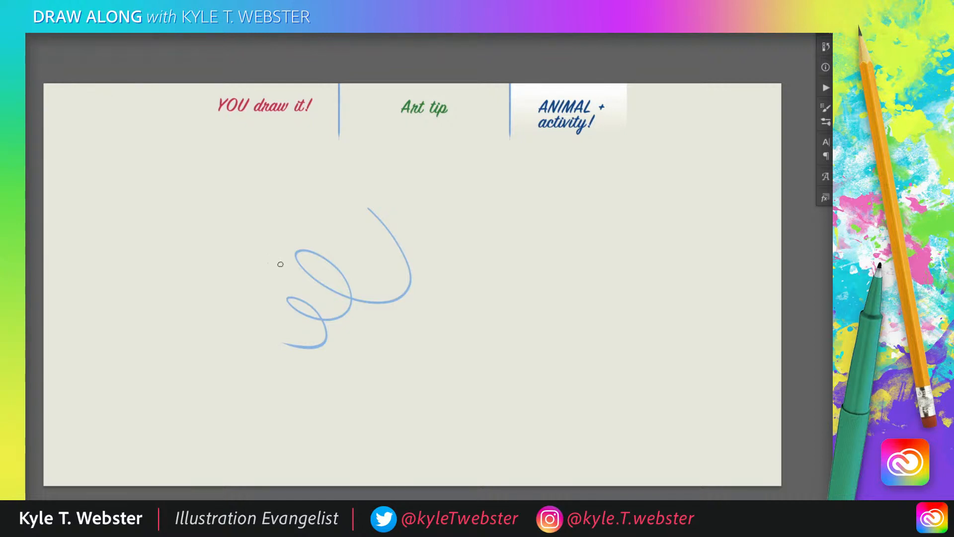
Clear the blue scribble from the whole canvas and remove the selection
key(ctrl+a)
key(Delete)
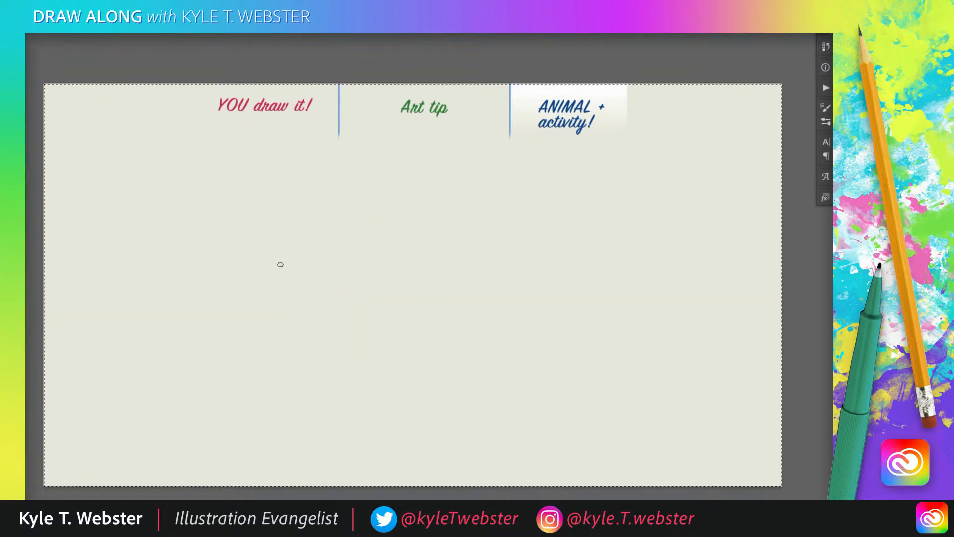
key(ctrl+d)
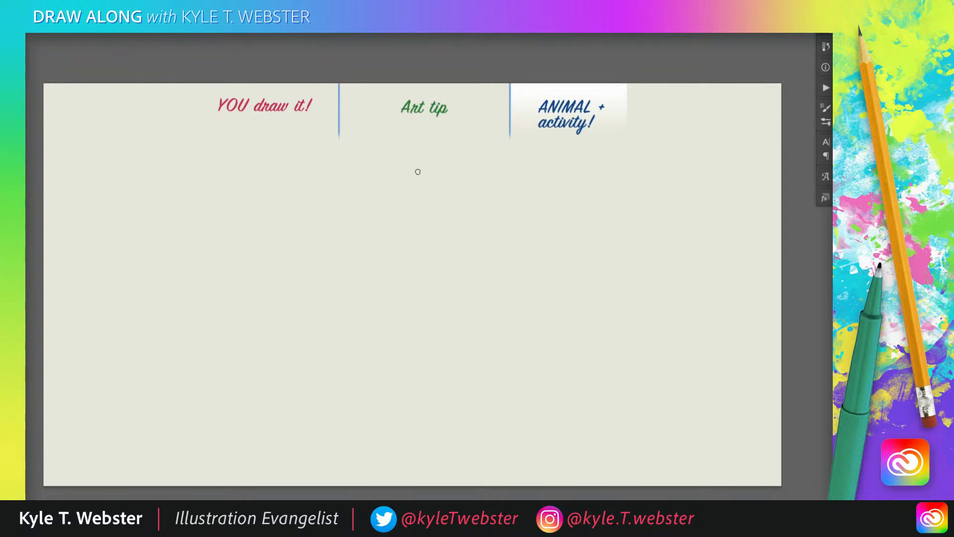
Sketch the slanting top edge and two tall vertical edges of a box's narrow front face in blue
drag(425, 165, 375, 214)
drag(427, 169, 433, 382)
drag(426, 165, 431, 395)
mouse_move(368, 201)
mouse_down()
mouse_move(378, 396)
mouse_move(372, 368)
mouse_up()
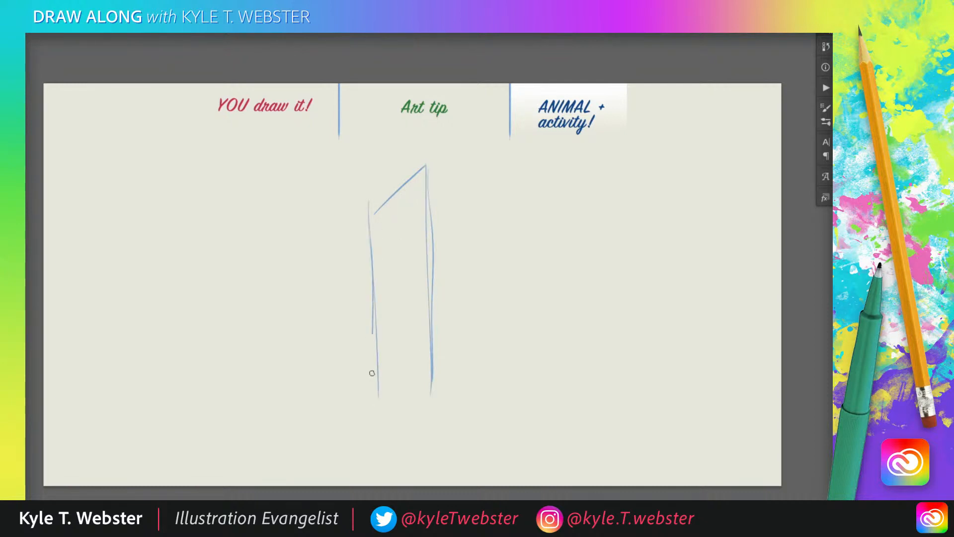
Extend the front face's top and bottom edges into lines converging on a single vanishing point left of the box
mouse_move(426, 166)
mouse_down()
mouse_move(302, 286)
mouse_move(256, 348)
mouse_up()
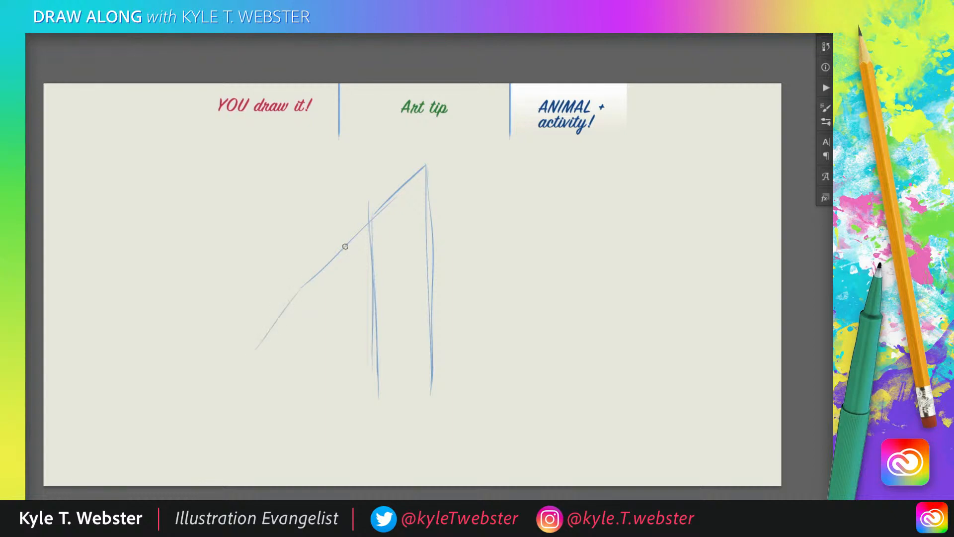
drag(301, 290, 239, 356)
drag(383, 384, 248, 349)
mouse_move(429, 395)
mouse_down()
mouse_move(241, 346)
mouse_move(369, 223)
mouse_up()
drag(368, 231, 274, 327)
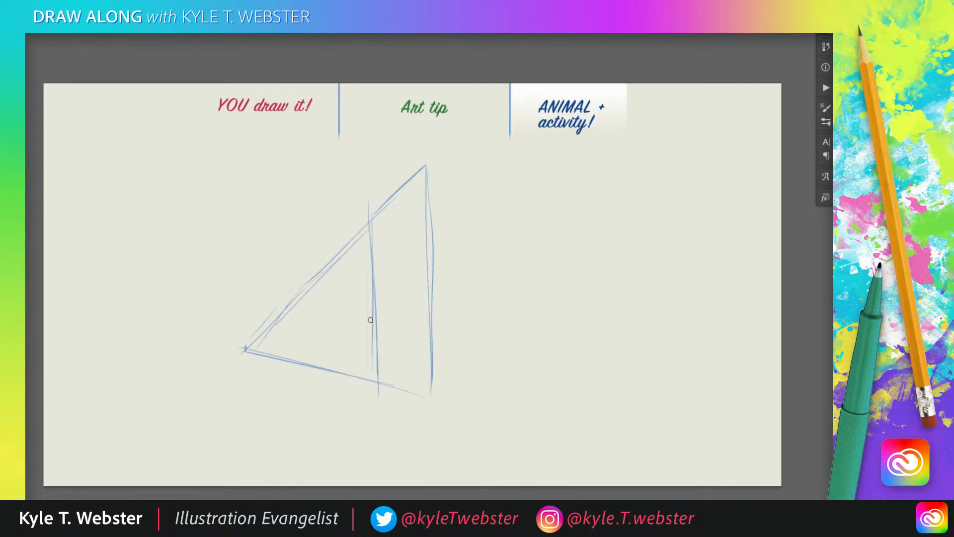
drag(443, 401, 376, 381)
Sketch the box's wide side face with horizontal top and bottom edges and a vertical far edge, and reinforce the converging edges
mouse_move(542, 187)
mouse_down()
mouse_move(429, 167)
mouse_move(437, 166)
mouse_up()
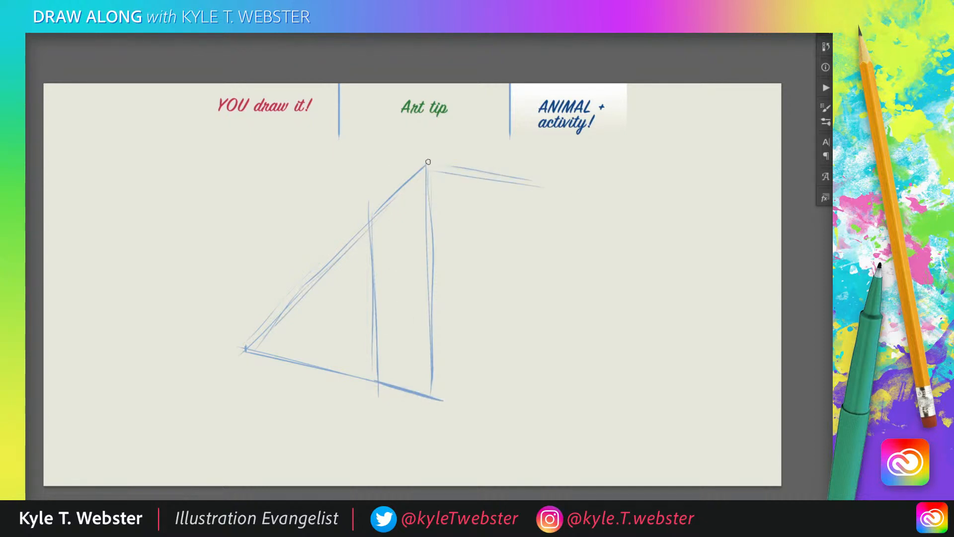
mouse_move(427, 163)
mouse_down()
mouse_move(499, 162)
mouse_move(510, 397)
mouse_move(441, 392)
mouse_up()
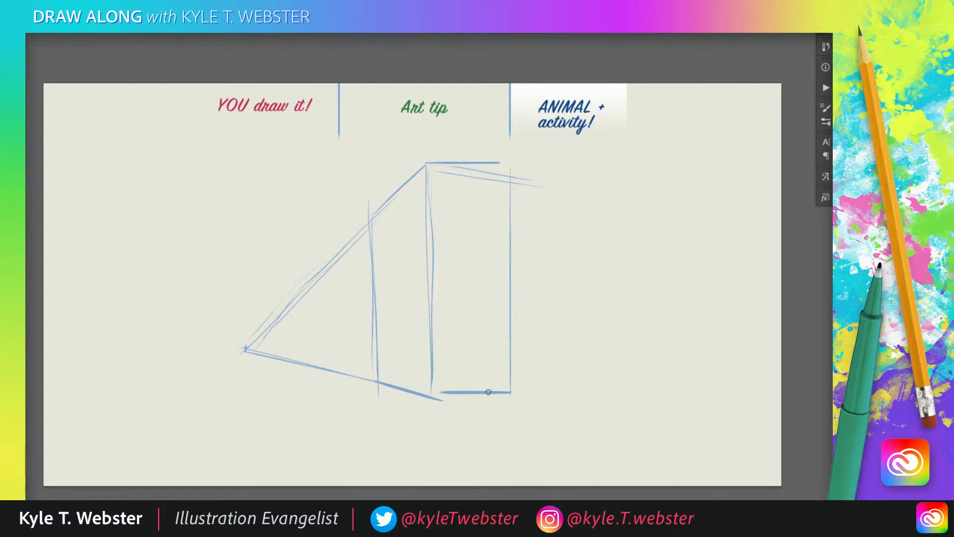
drag(510, 393, 442, 393)
drag(426, 168, 431, 389)
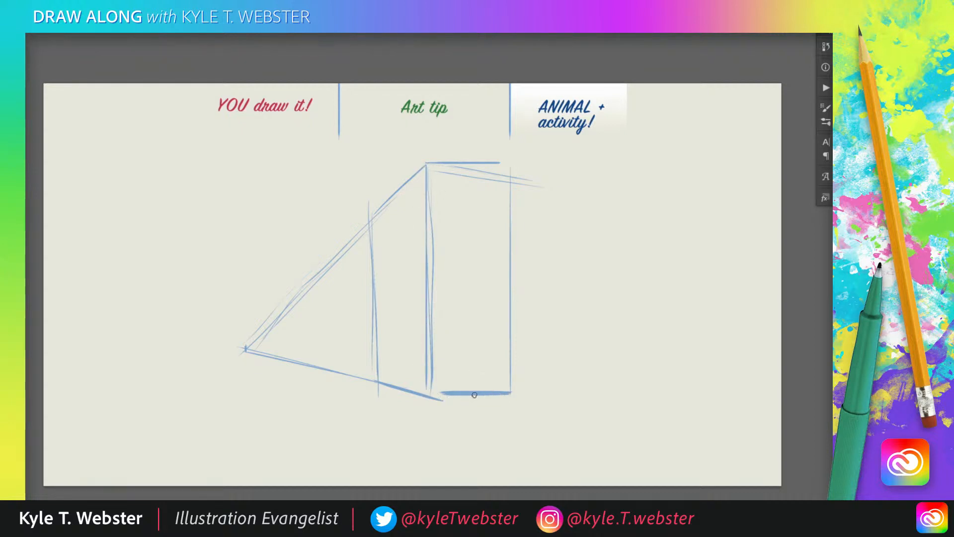
mouse_move(511, 396)
mouse_down()
mouse_move(454, 396)
mouse_move(276, 353)
mouse_up()
drag(404, 195, 246, 347)
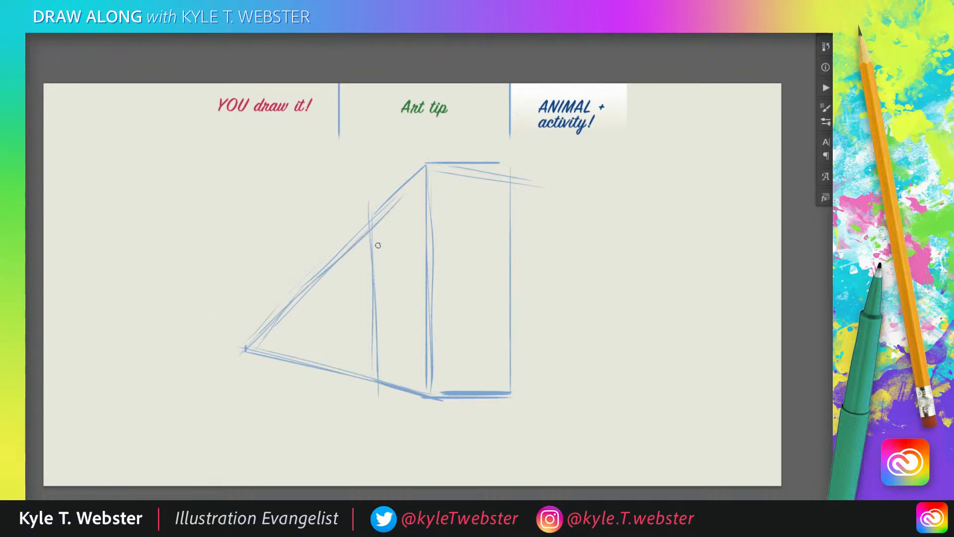
Draw three sets of shelf guide lines from the near vertical edge across the front face to the vanishing point
drag(409, 242, 251, 333)
drag(423, 232, 275, 322)
mouse_move(426, 225)
mouse_down()
mouse_move(277, 330)
mouse_move(246, 337)
mouse_up()
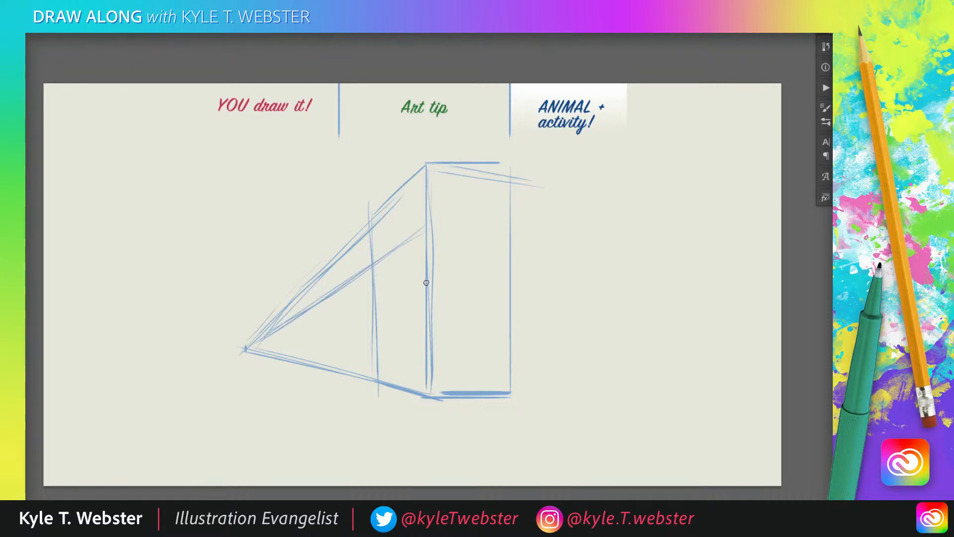
drag(426, 283, 244, 338)
mouse_move(409, 290)
mouse_down()
mouse_move(238, 354)
mouse_move(433, 280)
mouse_move(257, 346)
mouse_up()
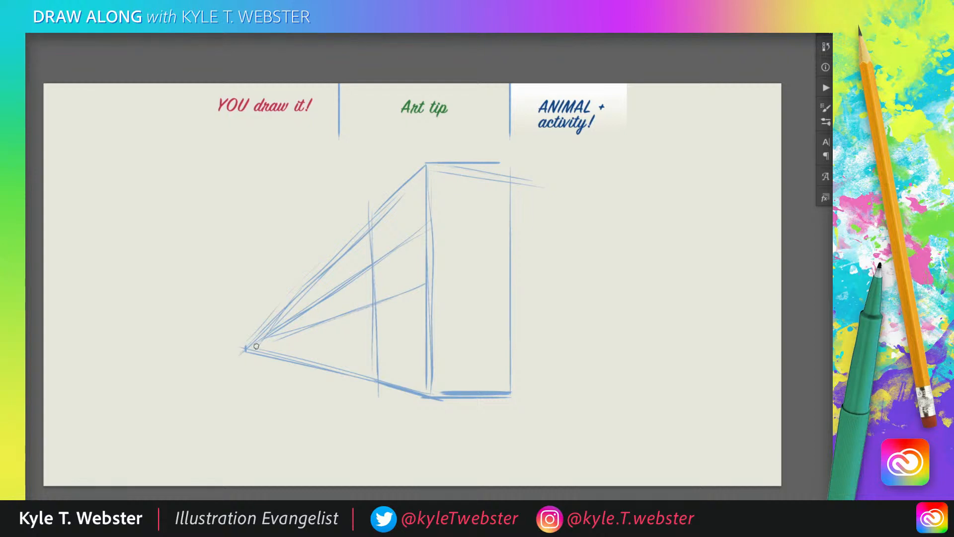
drag(420, 349, 249, 349)
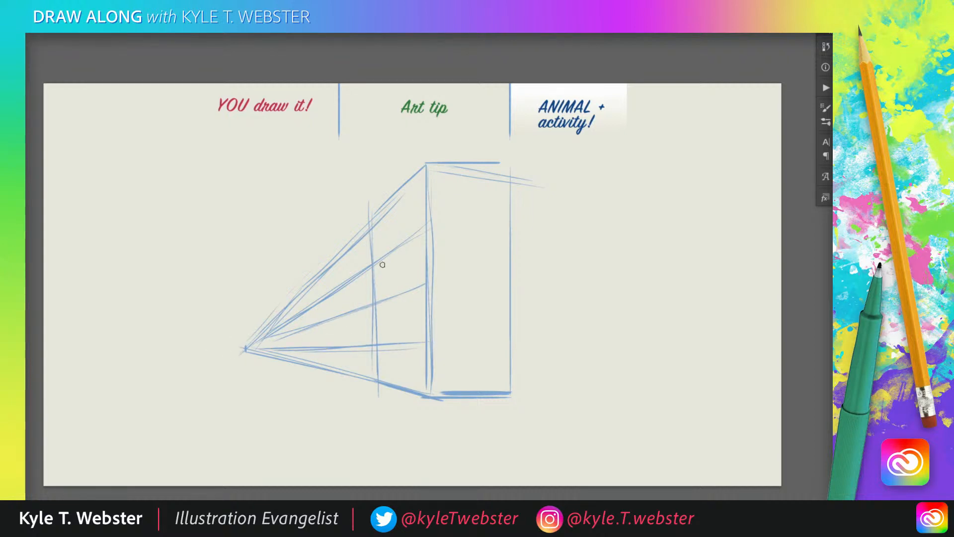
Draw parallel vertical lines along the far edge of the front face to give the frame thickness
drag(383, 263, 383, 301)
drag(379, 219, 380, 357)
drag(383, 212, 385, 381)
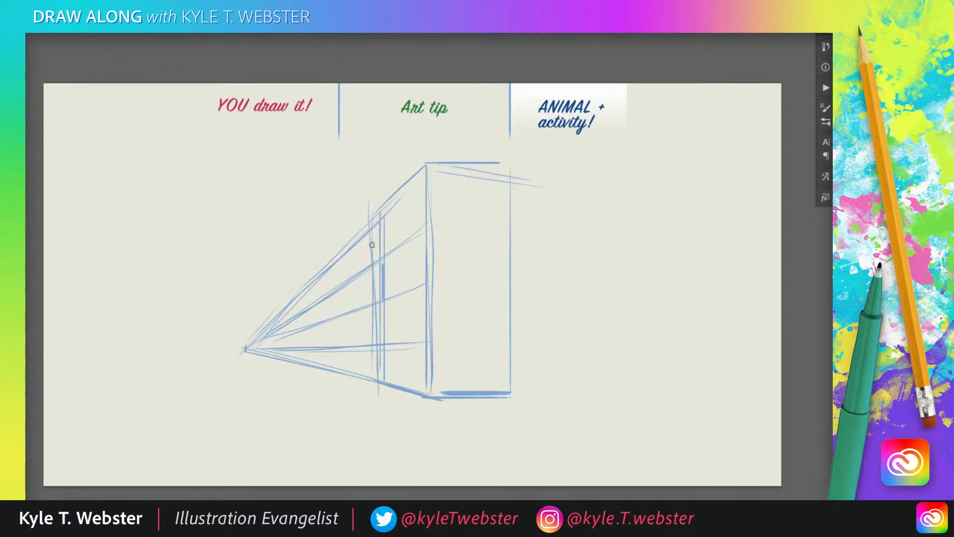
drag(377, 219, 376, 381)
drag(383, 214, 383, 382)
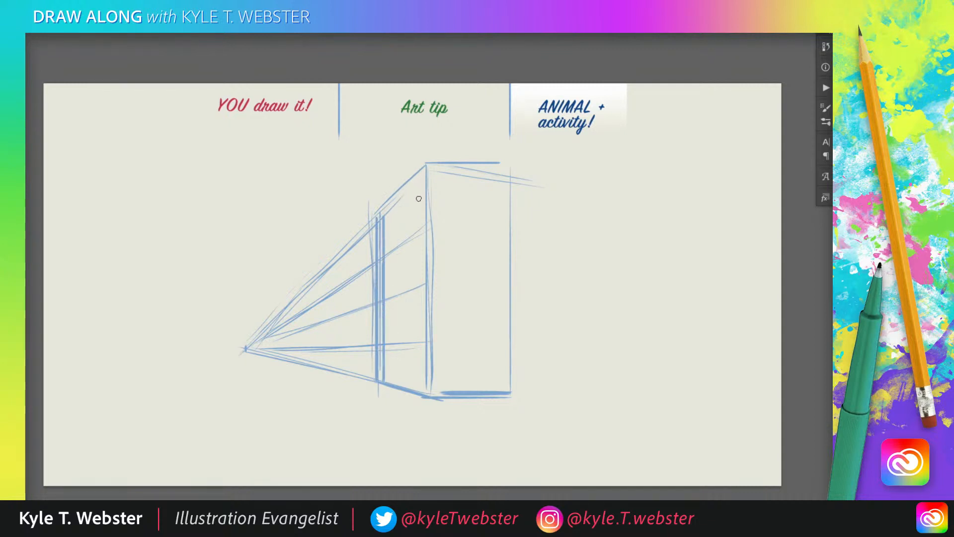
Add a header line below the slanting top edge toward the vanishing point and thicken the box's outer edges
drag(424, 194, 381, 228)
mouse_move(418, 200)
mouse_down()
mouse_move(273, 320)
mouse_move(426, 191)
mouse_move(257, 339)
mouse_up()
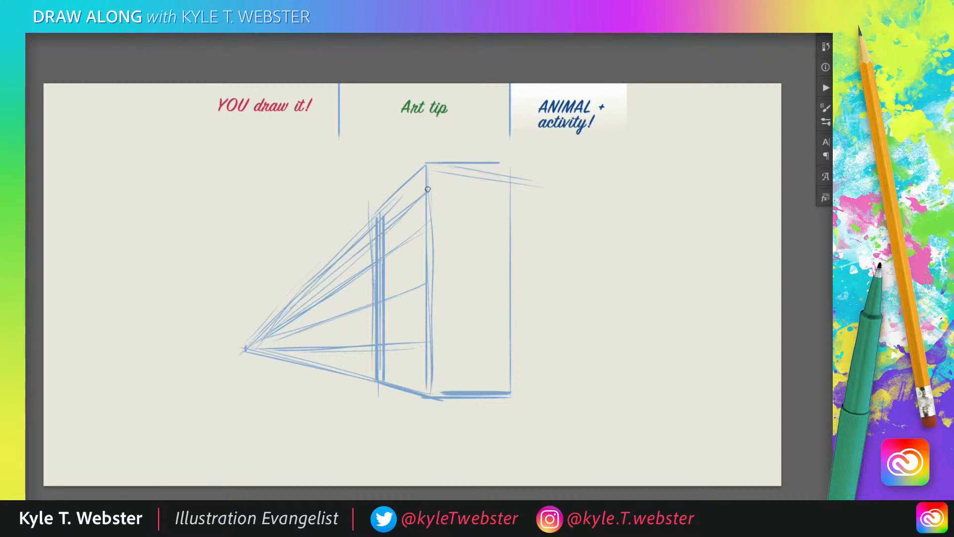
drag(427, 191, 387, 228)
mouse_move(426, 164)
mouse_down()
mouse_move(395, 193)
mouse_move(437, 164)
mouse_move(508, 166)
mouse_move(508, 376)
mouse_move(501, 413)
mouse_up()
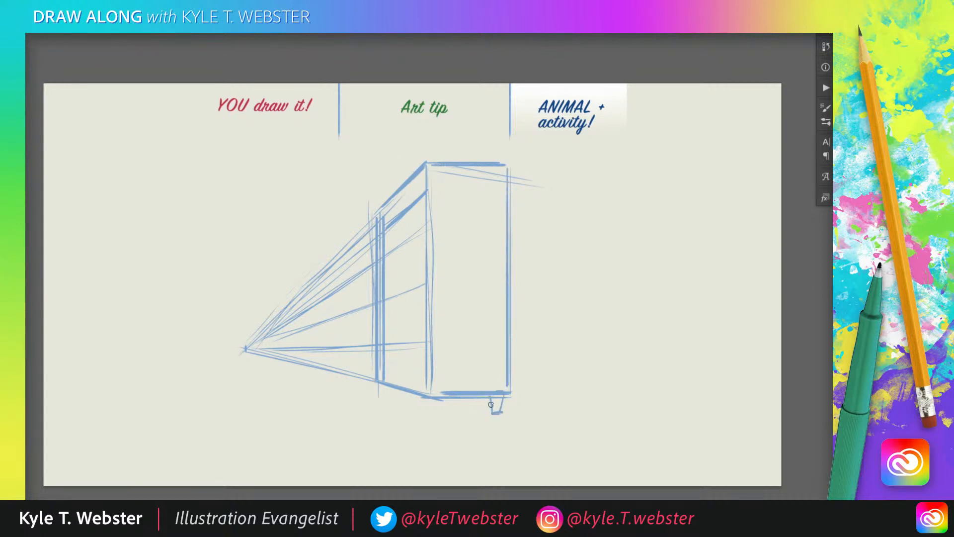
Draw small tapered feet under the box, aligned with ground lines to the vanishing point, and darken the base
mouse_move(449, 397)
mouse_down()
mouse_move(447, 415)
mouse_move(420, 415)
mouse_up()
drag(508, 417, 438, 414)
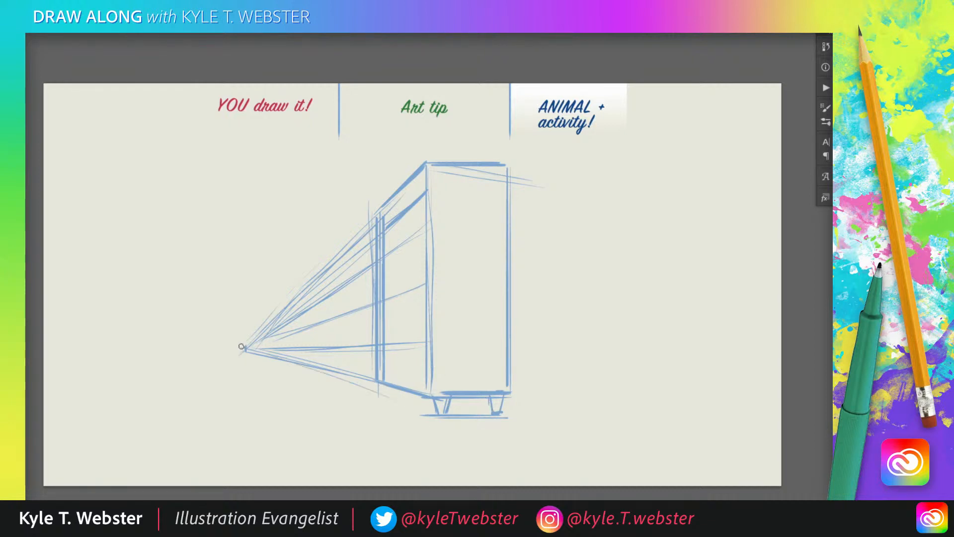
mouse_move(243, 347)
mouse_down()
mouse_move(449, 421)
mouse_move(396, 396)
mouse_up()
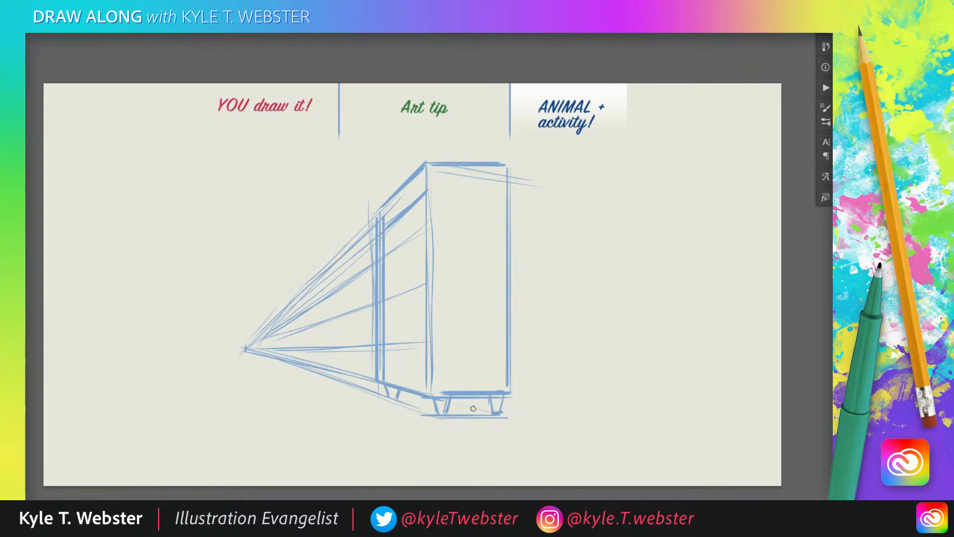
drag(480, 412, 251, 354)
drag(454, 401, 456, 398)
drag(439, 400, 394, 400)
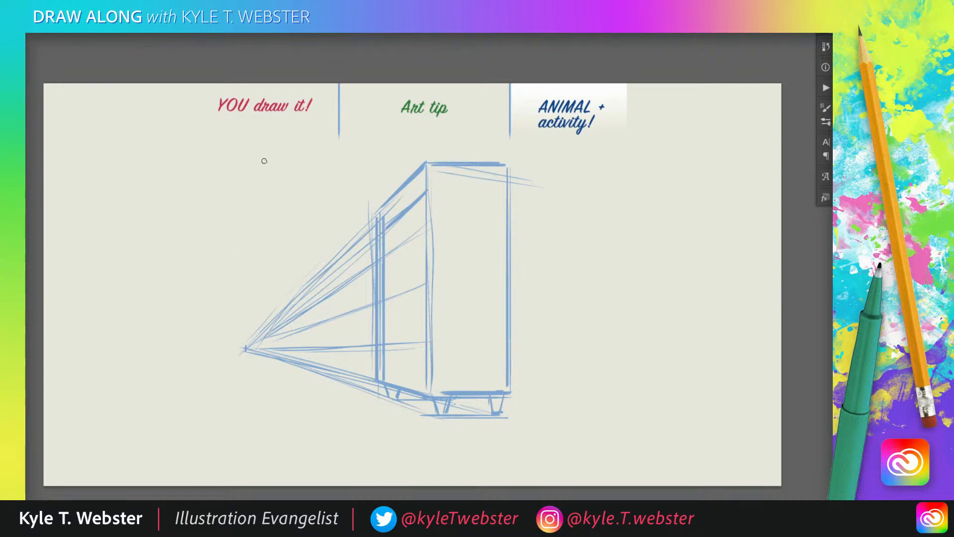
mouse_move(396, 389)
mouse_down()
mouse_move(498, 404)
mouse_move(452, 400)
mouse_up()
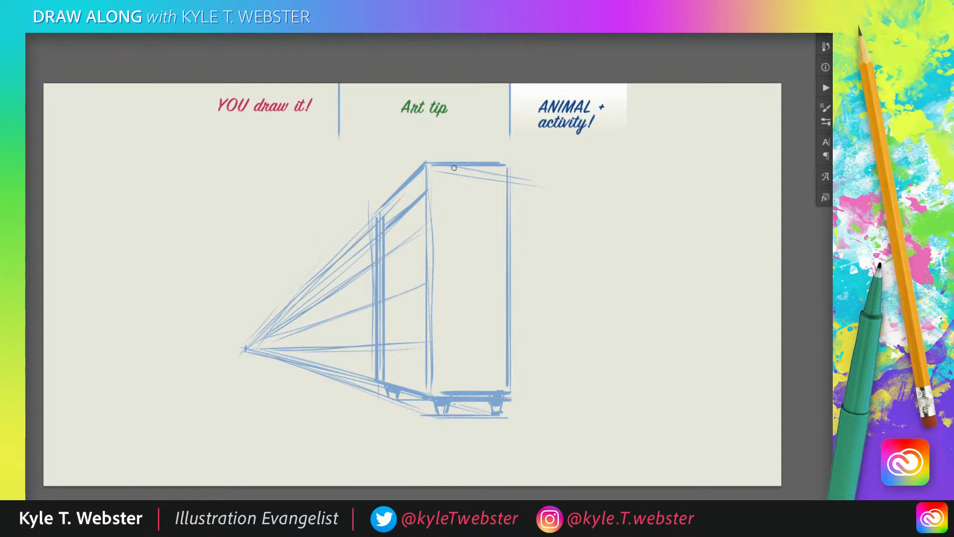
Decorate the side panel with two zigzag bolts and two jagged bursts, and letter SNAX in the middle
mouse_move(507, 212)
mouse_down()
mouse_move(464, 253)
mouse_move(472, 225)
mouse_move(433, 247)
mouse_up()
mouse_move(506, 312)
mouse_down()
mouse_move(470, 358)
mouse_move(458, 330)
mouse_move(437, 338)
mouse_up()
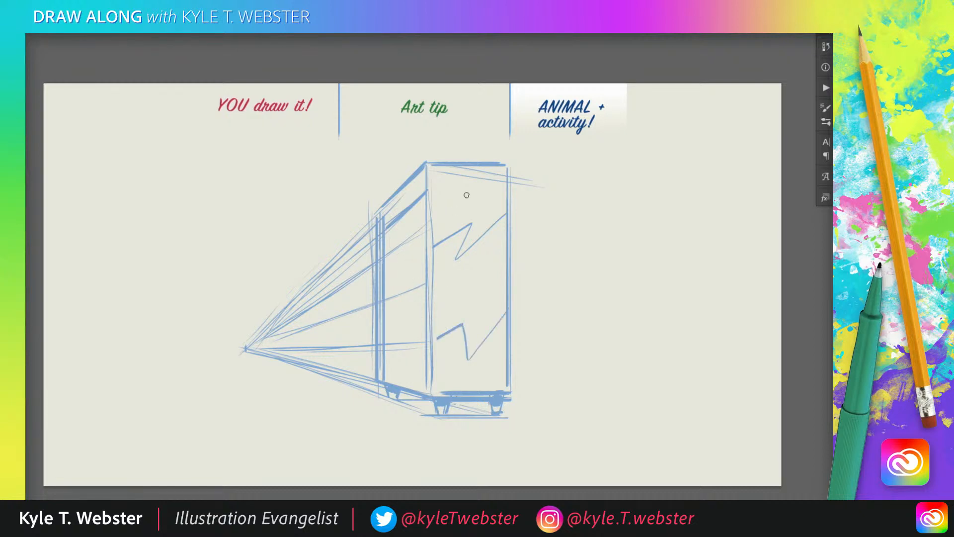
mouse_move(504, 192)
mouse_down()
mouse_move(450, 198)
mouse_move(431, 216)
mouse_up()
mouse_move(506, 351)
mouse_down()
mouse_move(475, 372)
mouse_move(450, 374)
mouse_move(438, 356)
mouse_up()
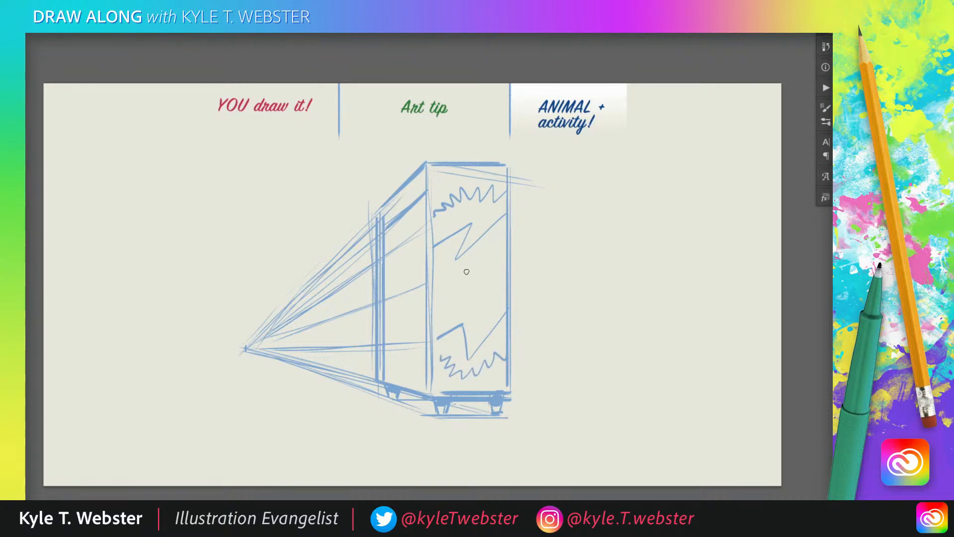
mouse_move(450, 271)
mouse_down()
mouse_move(446, 303)
mouse_move(466, 305)
mouse_move(465, 267)
mouse_move(470, 291)
mouse_move(486, 291)
mouse_move(483, 279)
mouse_move(487, 299)
mouse_up()
drag(484, 263, 497, 291)
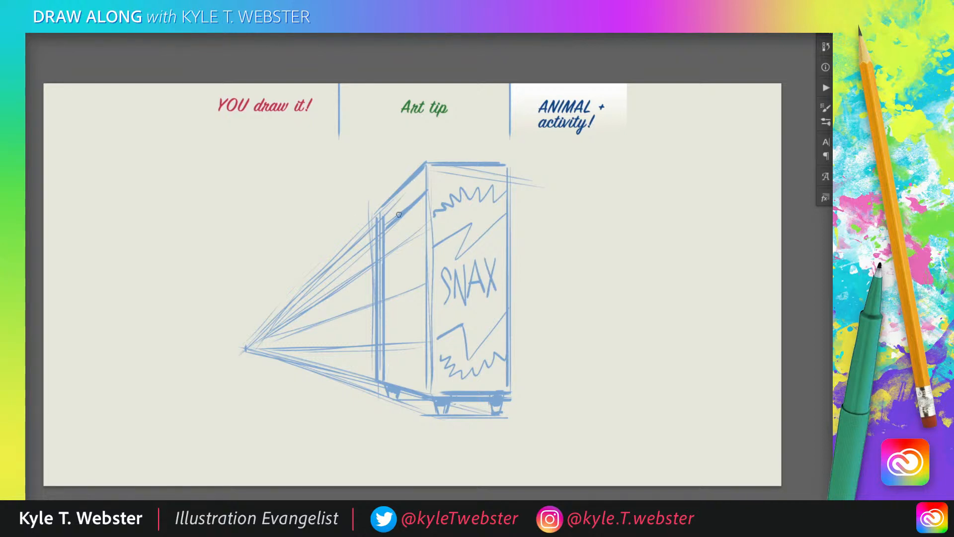
Thicken the three shelf lines on the machine's front face, following the perspective guides
drag(423, 230, 383, 256)
drag(424, 286, 384, 298)
drag(426, 338, 384, 343)
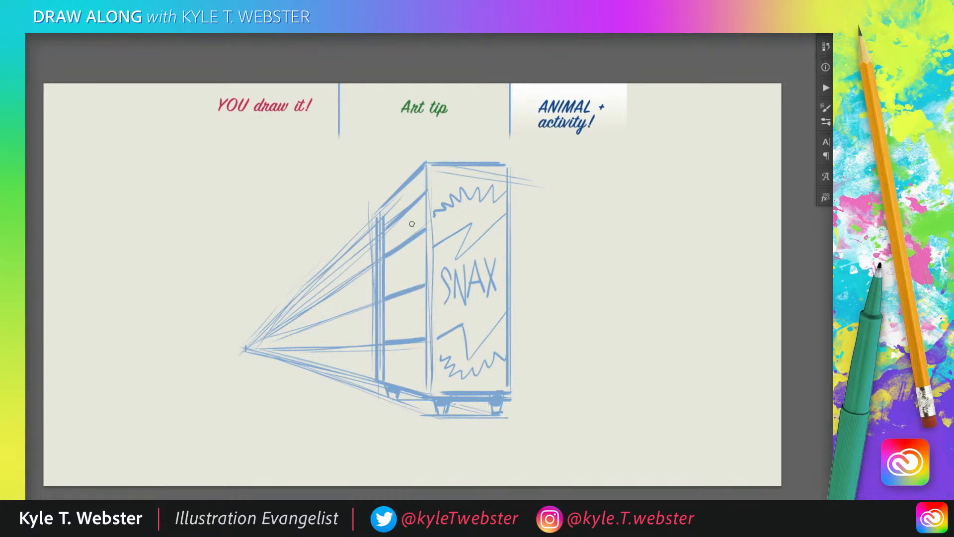
Sketch small upright snack items on the upper two shelves of the vending machine
drag(390, 234, 392, 244)
drag(401, 223, 402, 235)
mouse_move(408, 220)
mouse_down()
mouse_move(408, 233)
mouse_move(419, 227)
mouse_up()
drag(419, 216, 402, 220)
drag(422, 217, 411, 231)
mouse_move(392, 235)
mouse_down()
mouse_move(392, 276)
mouse_move(402, 281)
mouse_move(399, 261)
mouse_move(401, 286)
mouse_up()
mouse_move(400, 261)
mouse_down()
mouse_move(408, 260)
mouse_move(410, 286)
mouse_move(422, 248)
mouse_move(424, 280)
mouse_up()
drag(413, 259, 416, 262)
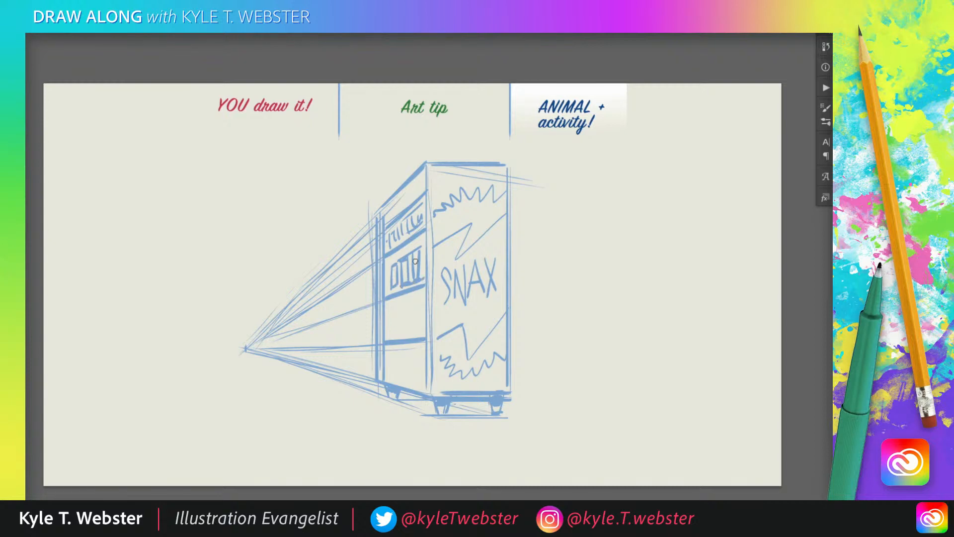
Fill the third shelf with snack packages and draw rectangular panels in the compartment below it
mouse_move(418, 301)
mouse_down()
mouse_move(408, 329)
mouse_move(420, 328)
mouse_up()
mouse_move(409, 332)
mouse_down()
mouse_move(423, 330)
mouse_move(412, 299)
mouse_move(401, 334)
mouse_move(405, 301)
mouse_move(389, 332)
mouse_up()
mouse_move(390, 333)
mouse_down()
mouse_move(389, 307)
mouse_move(397, 326)
mouse_move(412, 311)
mouse_up()
mouse_move(416, 323)
mouse_down()
mouse_move(407, 325)
mouse_move(410, 314)
mouse_up()
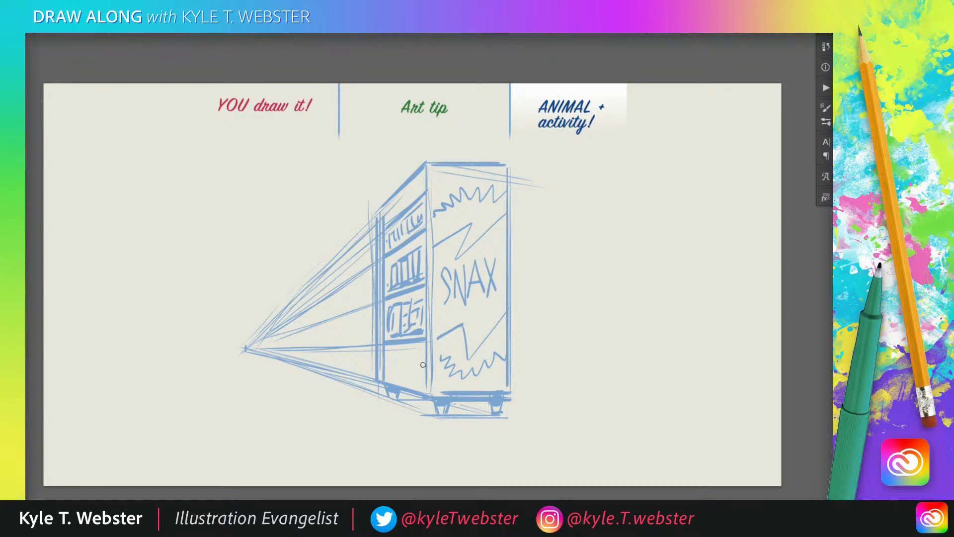
mouse_move(404, 347)
mouse_down()
mouse_move(404, 385)
mouse_move(404, 369)
mouse_up()
mouse_move(410, 349)
mouse_down()
mouse_move(410, 376)
mouse_move(424, 377)
mouse_move(409, 376)
mouse_up()
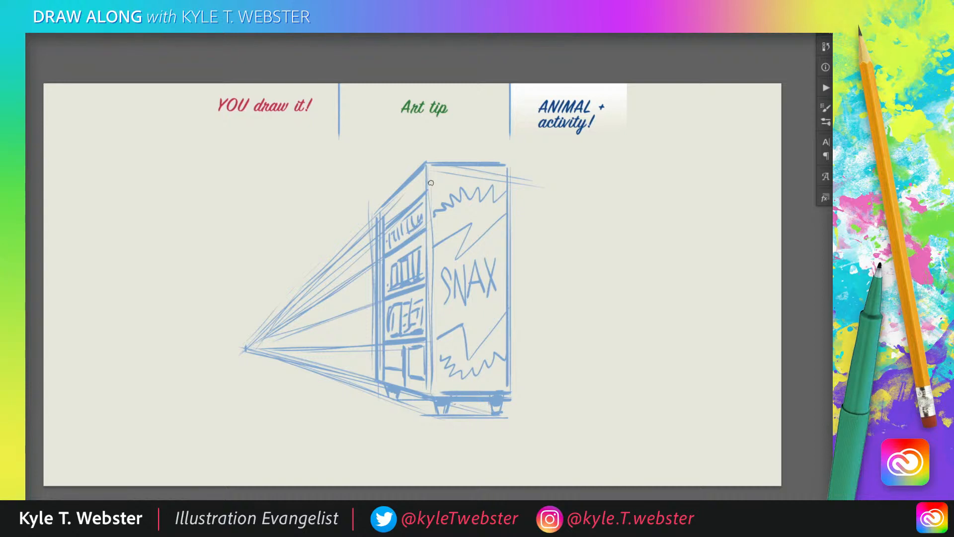
Erase a small part of the second shelf's contents and redraw the snack details beside the near edge
key(e)
drag(422, 278, 421, 286)
key(b)
drag(417, 235, 419, 289)
drag(422, 250, 423, 260)
Letter SNAX on the machine's front header and erase most of the perspective guide lines beside the machine
mouse_move(396, 203)
mouse_down()
mouse_move(420, 183)
mouse_move(418, 195)
mouse_up()
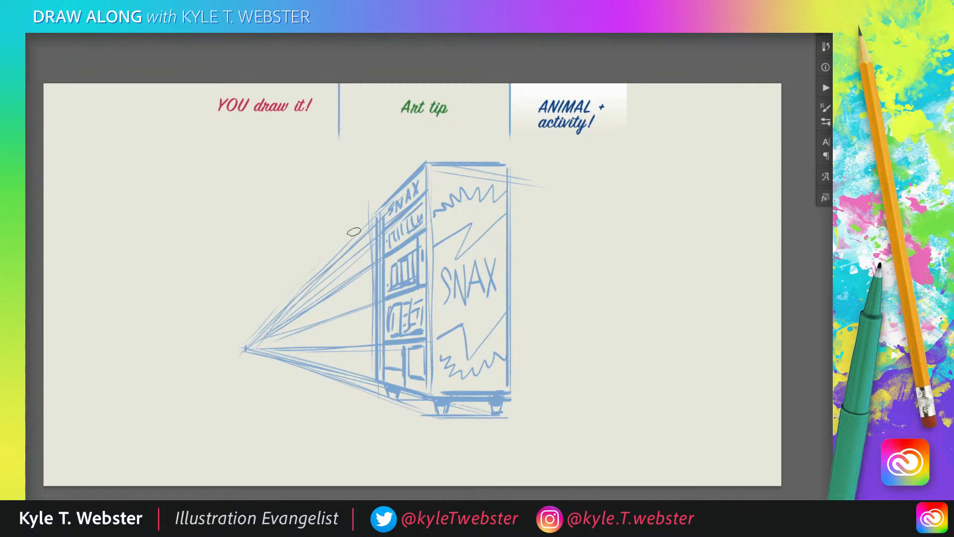
mouse_move(354, 232)
mouse_down()
mouse_move(357, 381)
mouse_move(360, 331)
mouse_move(337, 369)
mouse_move(328, 268)
mouse_move(293, 332)
mouse_move(288, 315)
mouse_move(257, 330)
mouse_move(310, 352)
mouse_move(333, 252)
mouse_move(354, 280)
mouse_move(367, 344)
mouse_move(375, 216)
mouse_move(373, 337)
mouse_move(375, 315)
mouse_move(353, 302)
mouse_up()
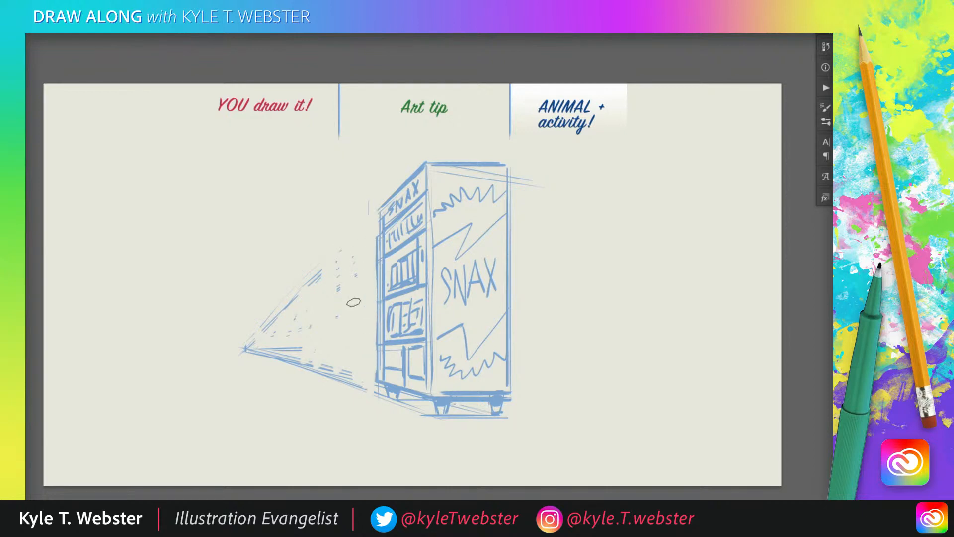
Draw the feet, long legs and curved waistband of a standing character in front of the vending machine
drag(358, 399, 366, 411)
mouse_move(303, 406)
mouse_down()
mouse_move(276, 421)
mouse_move(294, 411)
mouse_move(346, 347)
mouse_up()
drag(340, 393, 350, 352)
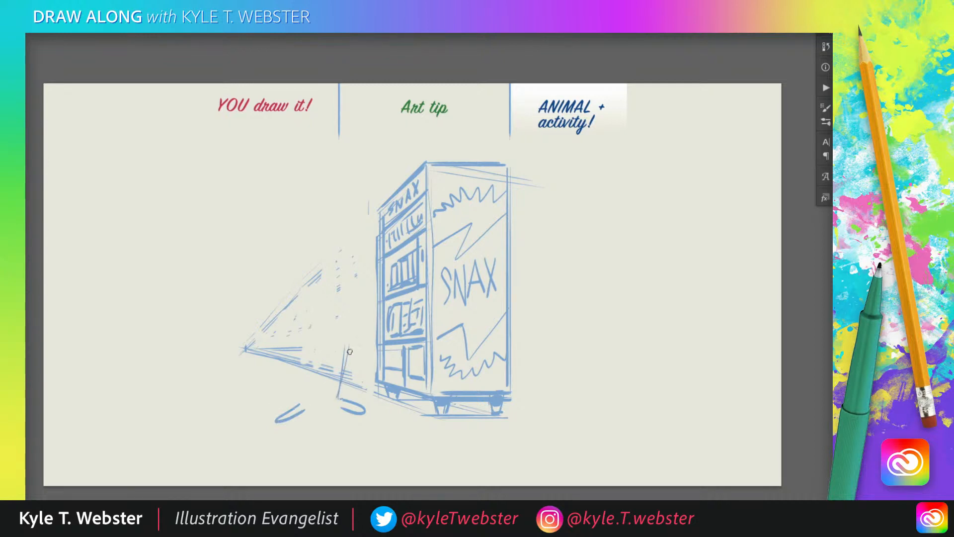
drag(336, 396, 350, 335)
drag(305, 407, 328, 336)
mouse_move(300, 412)
mouse_down()
mouse_move(314, 322)
mouse_move(327, 365)
mouse_up()
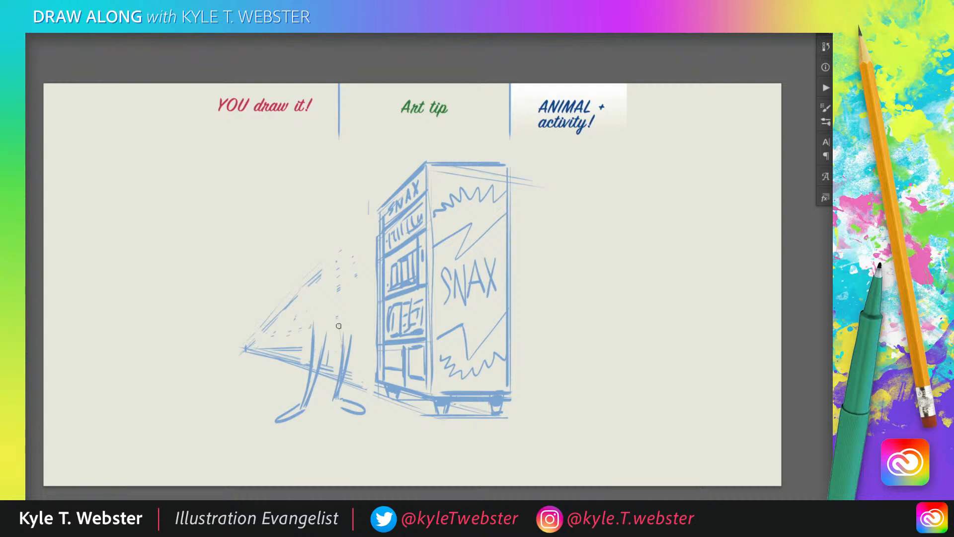
drag(338, 321, 341, 356)
mouse_move(346, 325)
mouse_down()
mouse_move(350, 343)
mouse_move(345, 313)
mouse_up()
mouse_move(331, 321)
mouse_down()
mouse_move(310, 313)
mouse_move(342, 318)
mouse_up()
Draw the character's mouse head facing the machine, with a pointed dark nose, two large ears, an eye and whiskers
mouse_move(351, 244)
mouse_down()
mouse_move(365, 284)
mouse_move(355, 285)
mouse_up()
drag(364, 280, 364, 277)
mouse_move(365, 275)
mouse_down()
mouse_move(351, 241)
mouse_move(364, 256)
mouse_up()
mouse_move(329, 235)
mouse_down()
mouse_move(345, 240)
mouse_move(324, 263)
mouse_up()
mouse_move(339, 241)
mouse_down()
mouse_move(323, 264)
mouse_move(340, 283)
mouse_up()
drag(321, 275, 335, 282)
mouse_move(348, 238)
mouse_down()
mouse_move(363, 219)
mouse_move(354, 236)
mouse_move(298, 248)
mouse_move(298, 273)
mouse_up()
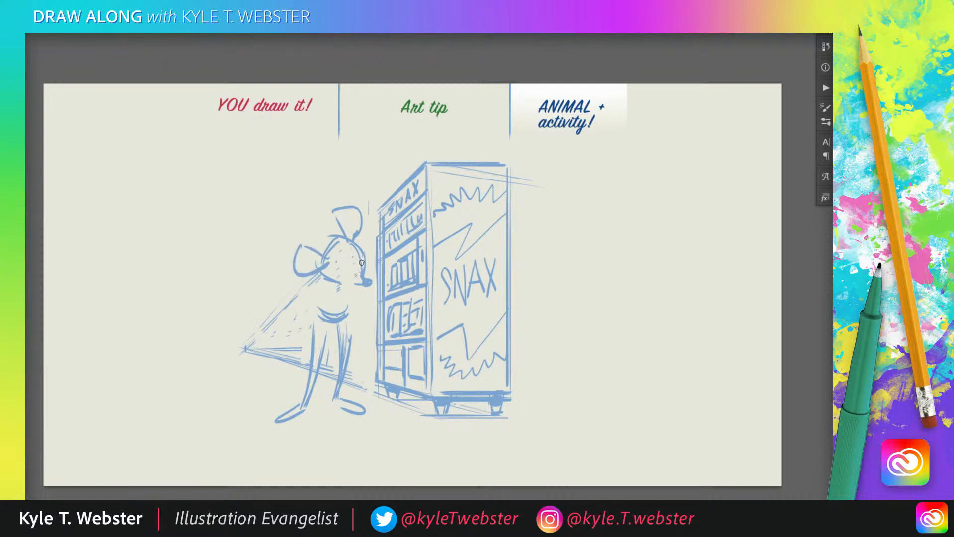
mouse_move(360, 249)
mouse_down()
mouse_move(362, 269)
mouse_move(351, 271)
mouse_up()
Shape baggy trousers with fold lines around the mouse's legs, and add its torso and a bent arm
mouse_move(333, 320)
mouse_down()
mouse_move(336, 371)
mouse_move(351, 336)
mouse_up()
mouse_move(332, 325)
mouse_down()
mouse_move(317, 372)
mouse_move(313, 327)
mouse_move(311, 364)
mouse_move(351, 328)
mouse_move(347, 315)
mouse_move(336, 400)
mouse_move(362, 367)
mouse_up()
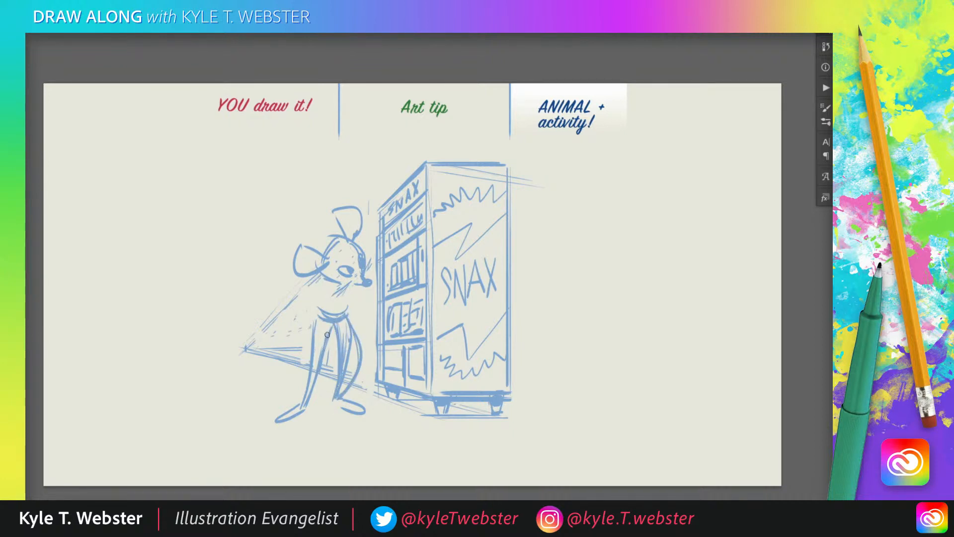
mouse_move(330, 329)
mouse_down()
mouse_move(330, 358)
mouse_move(304, 399)
mouse_move(317, 321)
mouse_move(304, 380)
mouse_up()
mouse_move(331, 330)
mouse_down()
mouse_move(333, 390)
mouse_move(356, 360)
mouse_up()
mouse_move(347, 321)
mouse_down()
mouse_move(358, 342)
mouse_move(332, 338)
mouse_up()
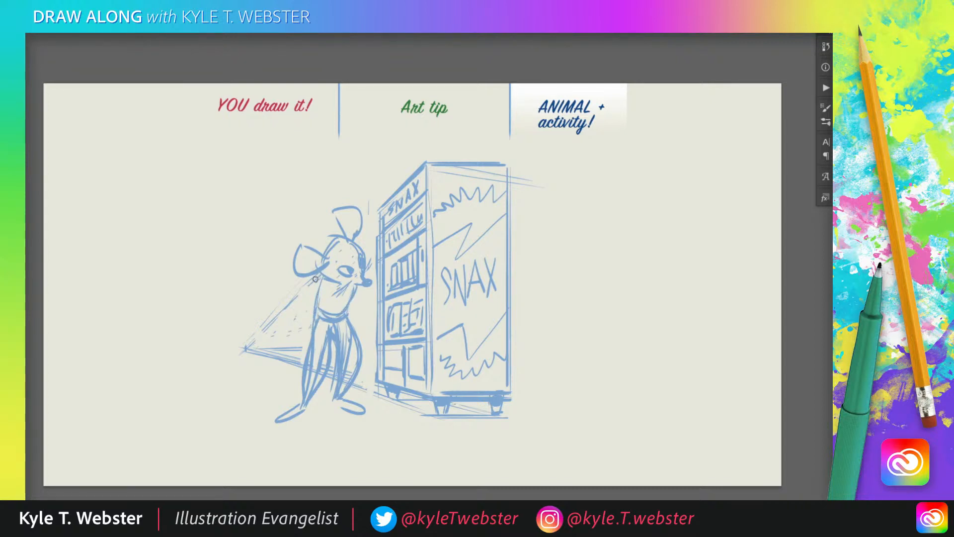
mouse_move(319, 276)
mouse_down()
mouse_move(298, 289)
mouse_move(314, 278)
mouse_move(300, 292)
mouse_move(315, 291)
mouse_move(287, 306)
mouse_move(286, 296)
mouse_move(308, 307)
mouse_up()
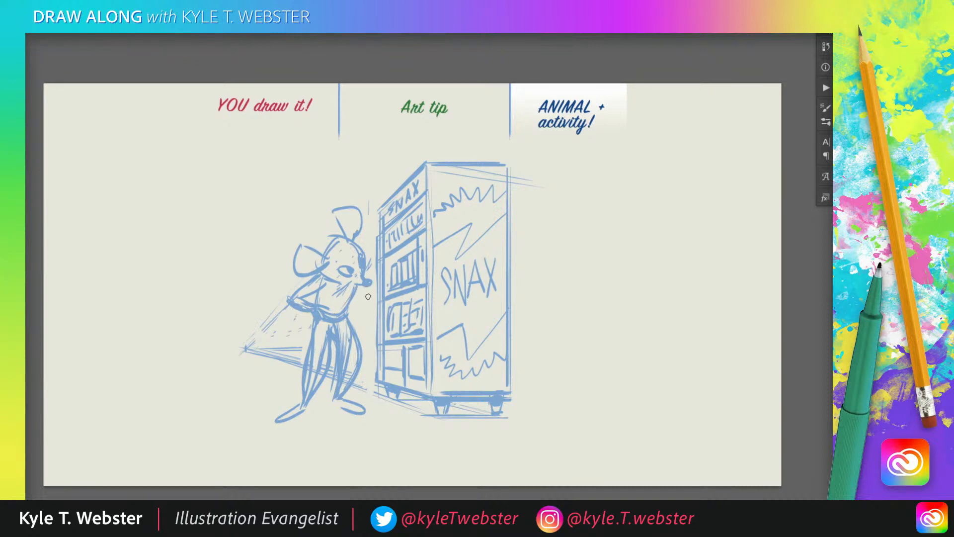
Sketch the mouse's hand raised to its chin, shade its ears and brow, and add a long curved tail
drag(363, 298, 351, 301)
drag(337, 282, 362, 285)
mouse_move(323, 255)
mouse_down()
mouse_move(335, 241)
mouse_move(294, 258)
mouse_move(343, 208)
mouse_move(343, 217)
mouse_move(332, 212)
mouse_move(358, 226)
mouse_up()
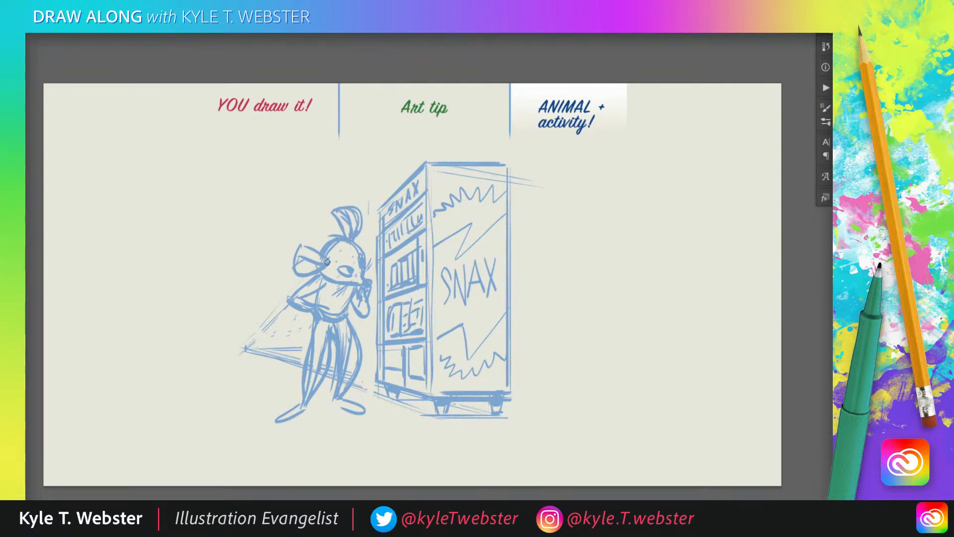
mouse_move(320, 262)
mouse_down()
mouse_move(297, 268)
mouse_move(290, 255)
mouse_move(295, 272)
mouse_up()
drag(358, 245, 339, 260)
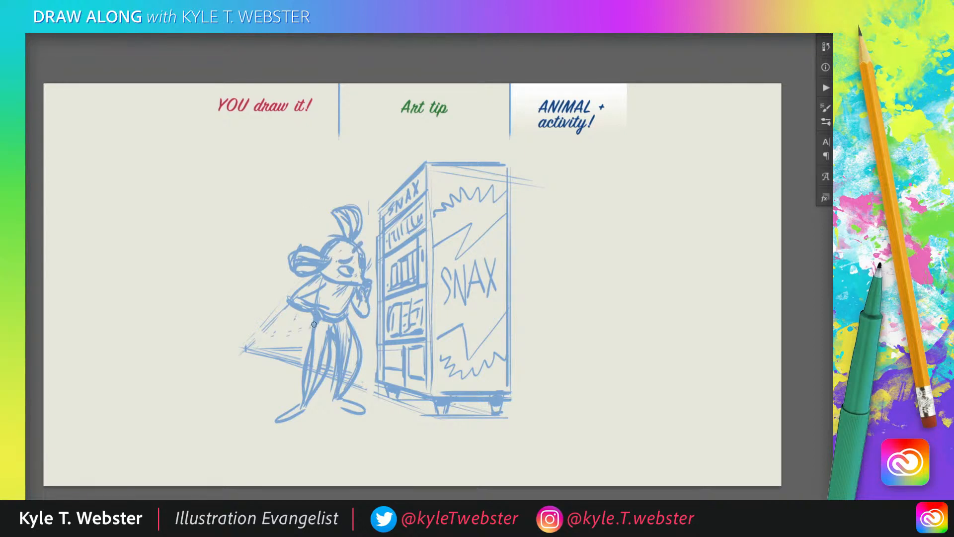
drag(314, 324, 260, 285)
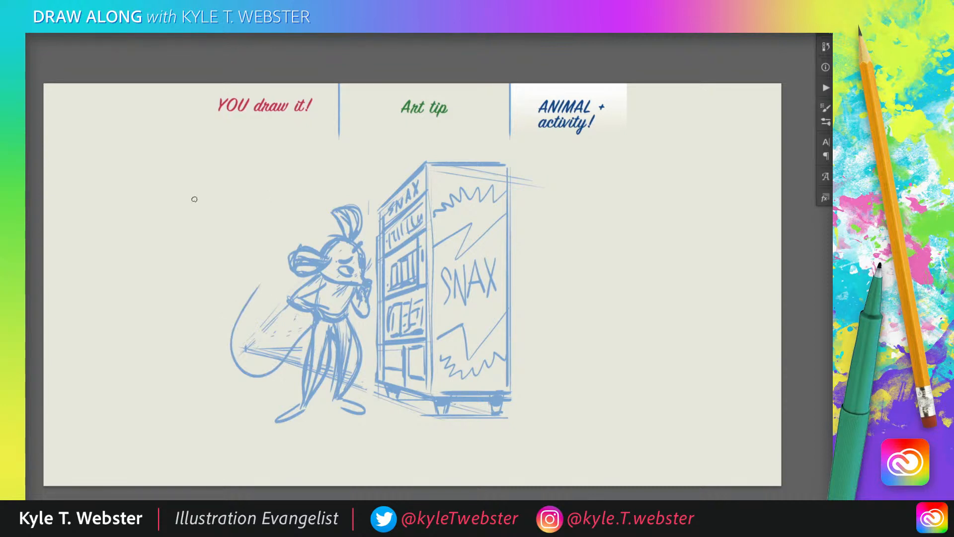
Select the mouse and shift it slightly up and away from the vending machine, deselect it, and fade the sketch to 40% opacity
mouse_move(287, 200)
mouse_down()
mouse_move(183, 371)
mouse_move(367, 428)
mouse_move(369, 332)
mouse_move(345, 185)
mouse_up()
drag(288, 289, 295, 285)
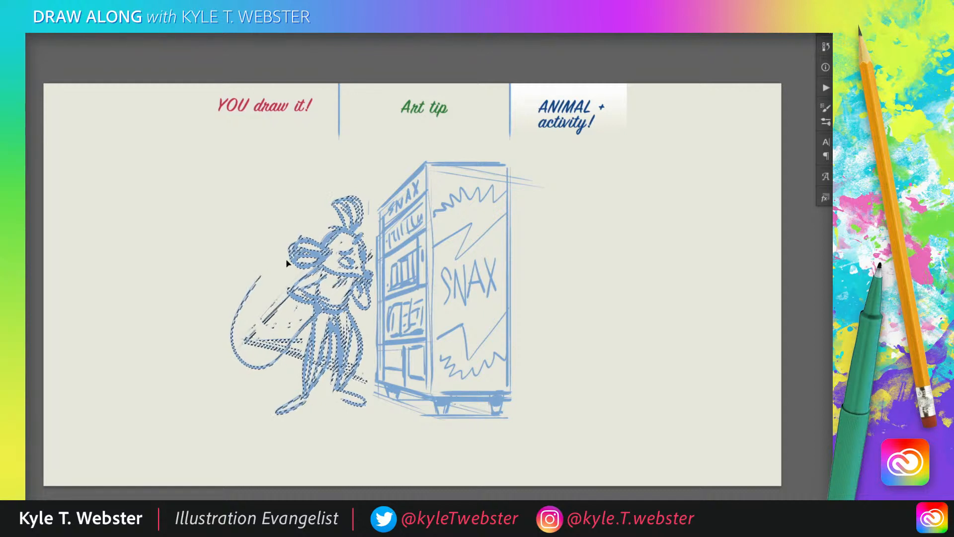
key(shift+Left)
key(shift+Left)
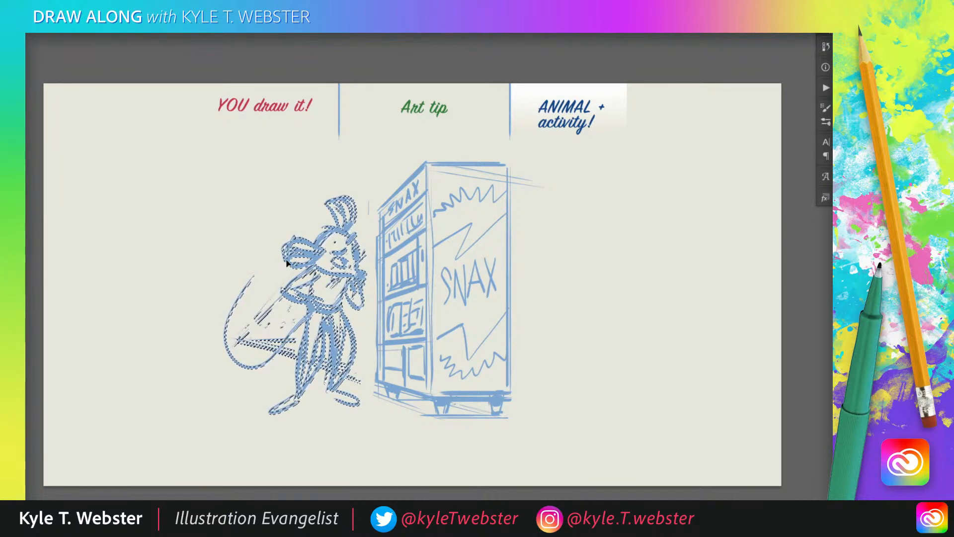
key(ctrl+d)
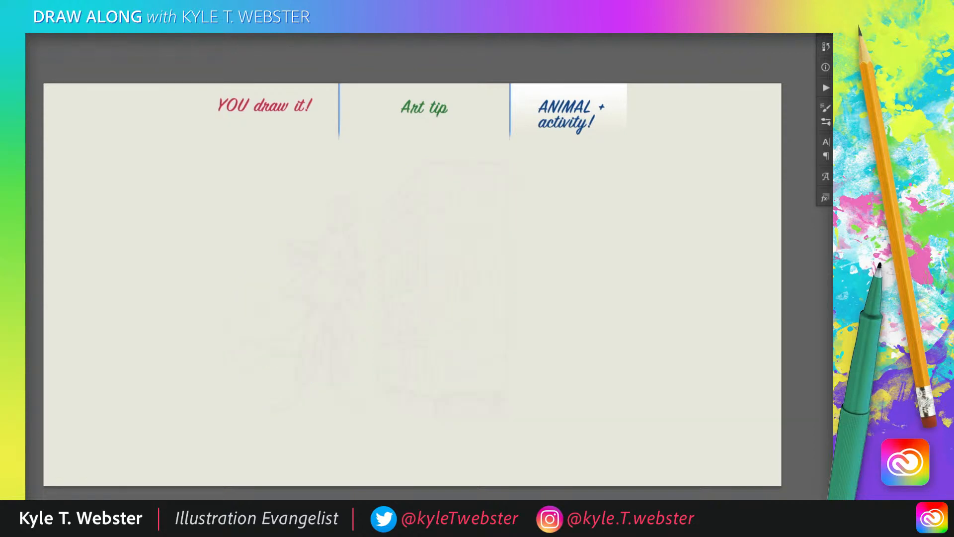
key(4)
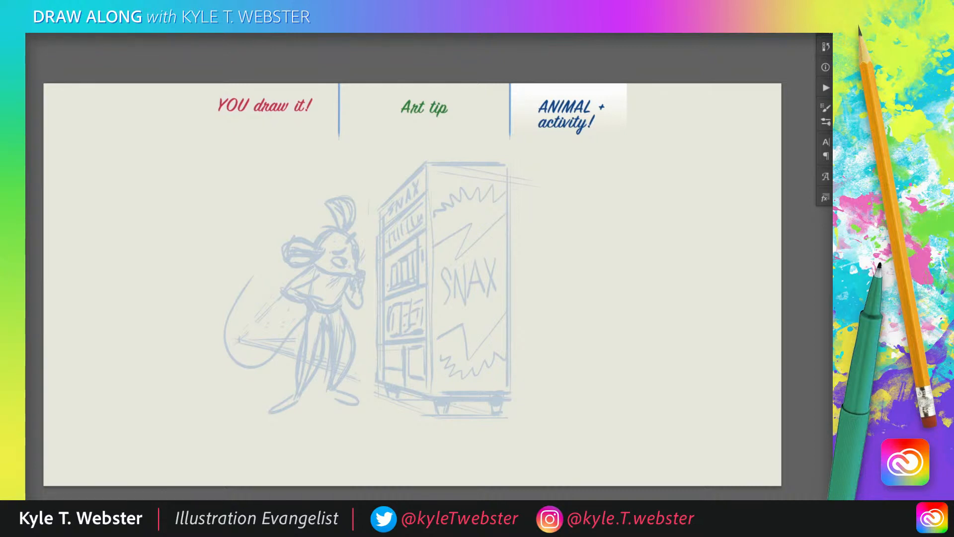
Ink the mouse's eyebrows, eyes and pointed nose in dark blue over the faded sketch
drag(304, 259, 235, 264)
scroll(196, 294, up, 2)
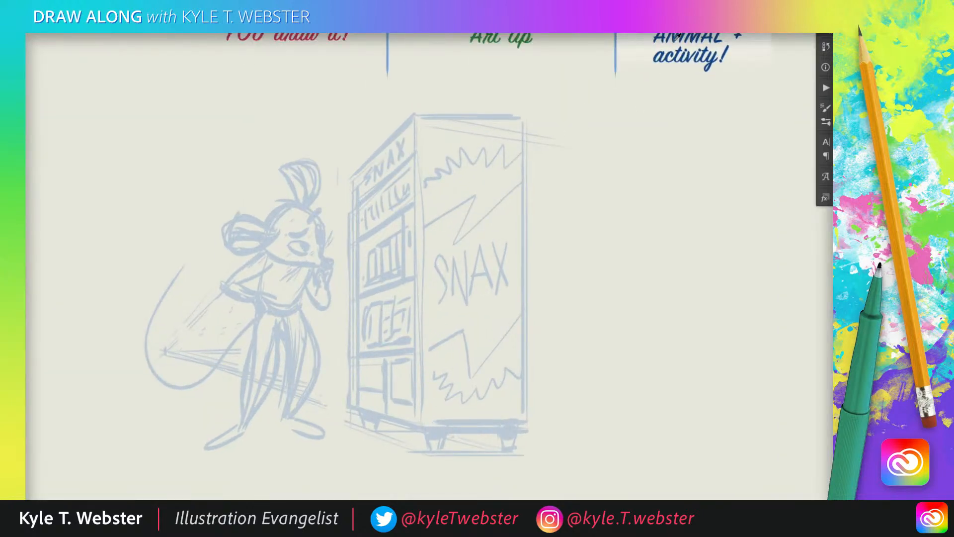
drag(678, 37, 678, 40)
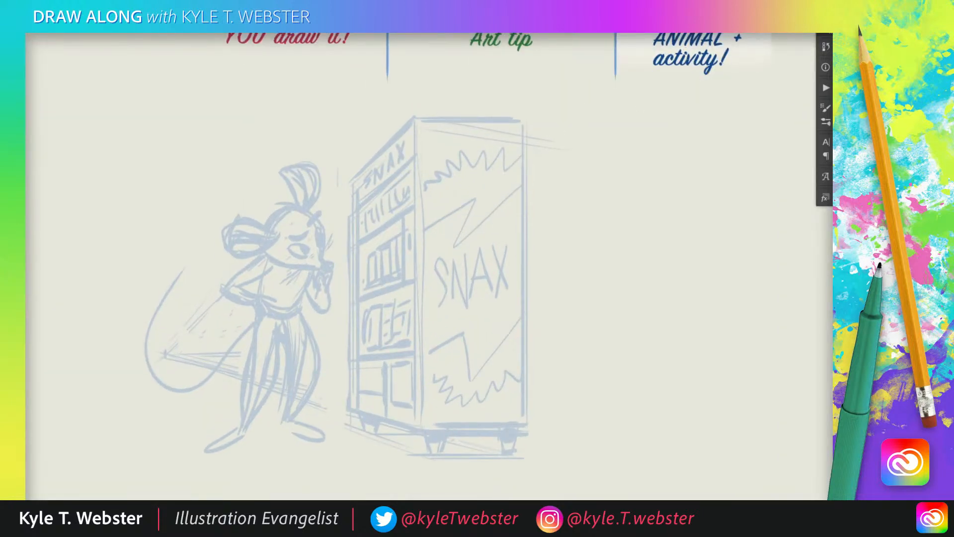
drag(211, 299, 241, 288)
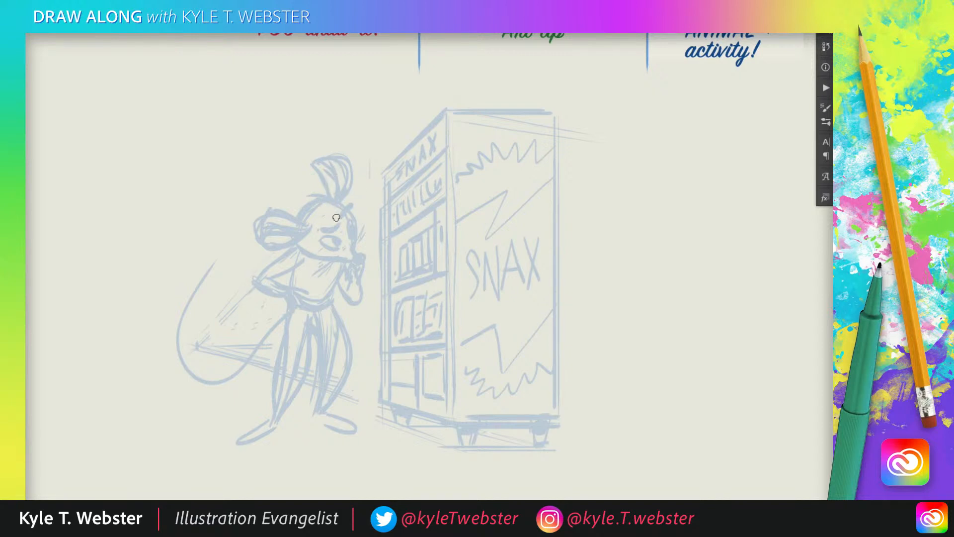
mouse_move(354, 204)
mouse_down()
mouse_move(321, 230)
mouse_move(339, 248)
mouse_move(353, 224)
mouse_move(364, 253)
mouse_move(354, 258)
mouse_up()
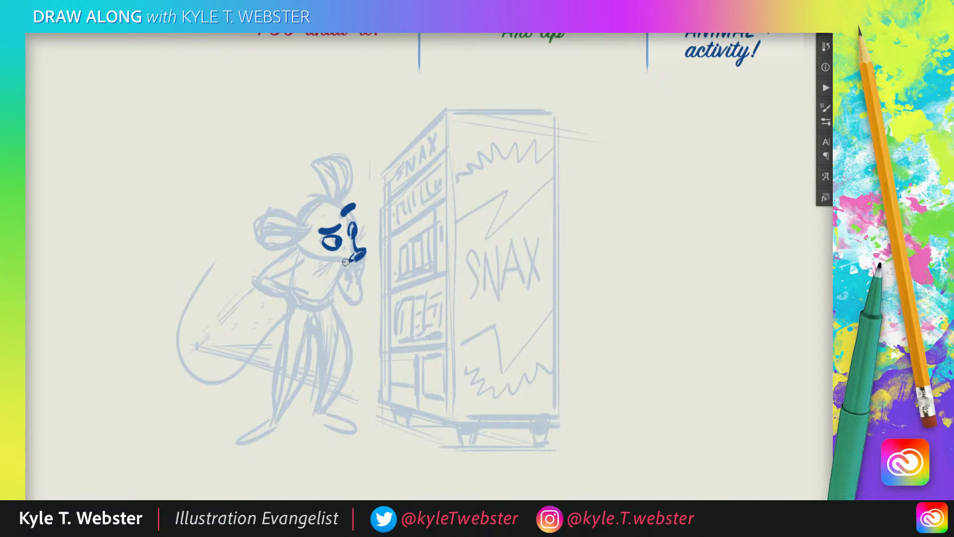
Ink the mouse's mouth, furry cheek, top of the head and both large ears with dark inner shading
drag(347, 262, 321, 259)
mouse_move(323, 259)
mouse_down()
mouse_move(310, 262)
mouse_move(264, 209)
mouse_move(258, 226)
mouse_move(305, 231)
mouse_move(268, 211)
mouse_move(296, 235)
mouse_up()
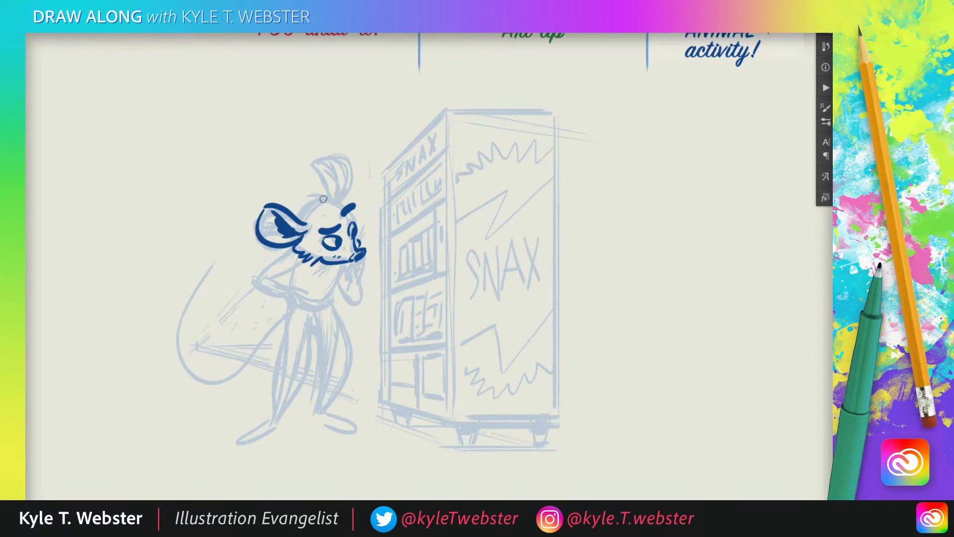
mouse_move(342, 206)
mouse_down()
mouse_move(321, 199)
mouse_move(299, 212)
mouse_move(319, 163)
mouse_move(352, 167)
mouse_move(345, 201)
mouse_move(334, 169)
mouse_up()
key(ctrl+z)
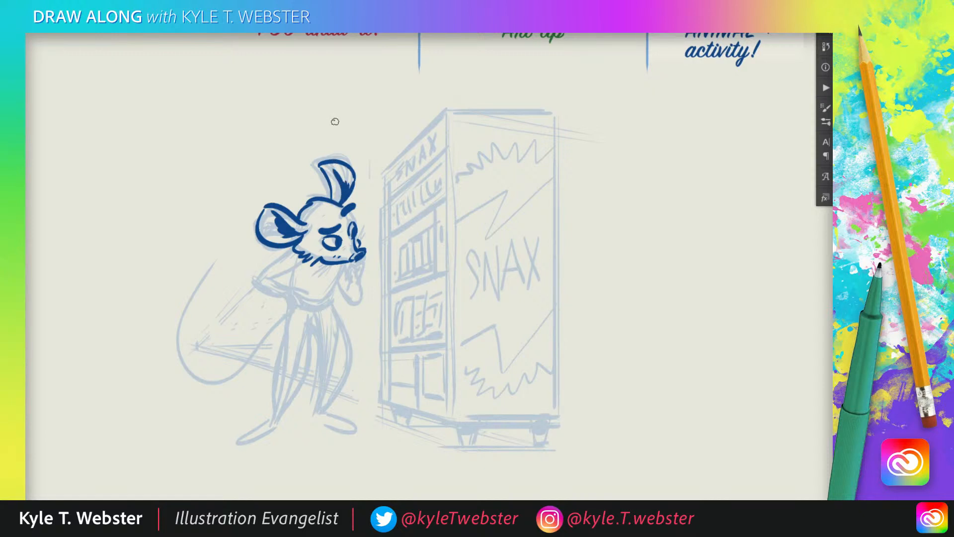
Ink the whiskers on both sides of the snout and the bent near arm with its hand on the hip
drag(371, 217, 322, 281)
drag(333, 264, 316, 280)
mouse_move(333, 256)
mouse_down()
mouse_move(312, 275)
mouse_move(257, 277)
mouse_move(296, 296)
mouse_move(277, 274)
mouse_move(312, 287)
mouse_move(324, 298)
mouse_move(306, 299)
mouse_move(307, 310)
mouse_up()
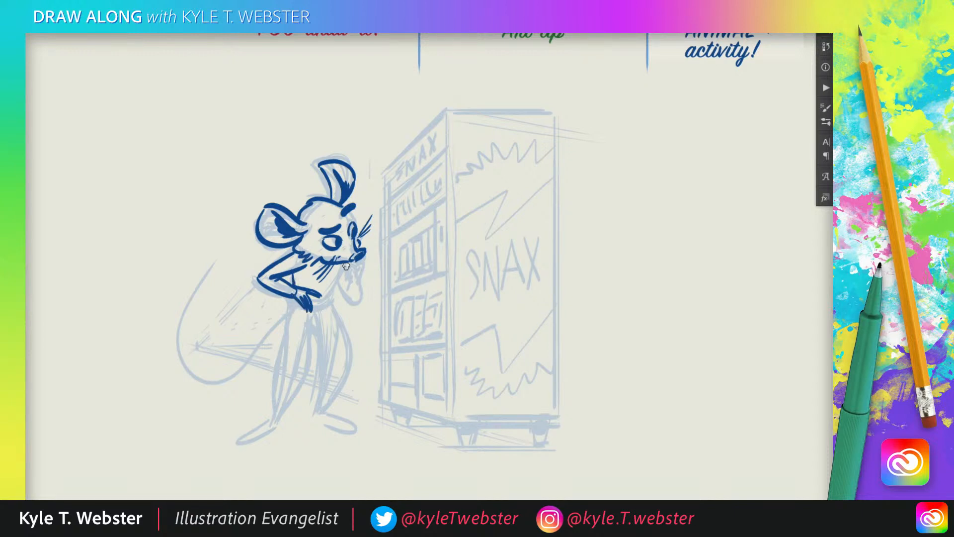
Ink the mouse's chest and waistband and the outer and inner contours of both baggy trouser legs
mouse_move(349, 263)
mouse_down()
mouse_move(310, 304)
mouse_move(281, 268)
mouse_move(279, 375)
mouse_up()
drag(314, 286, 282, 378)
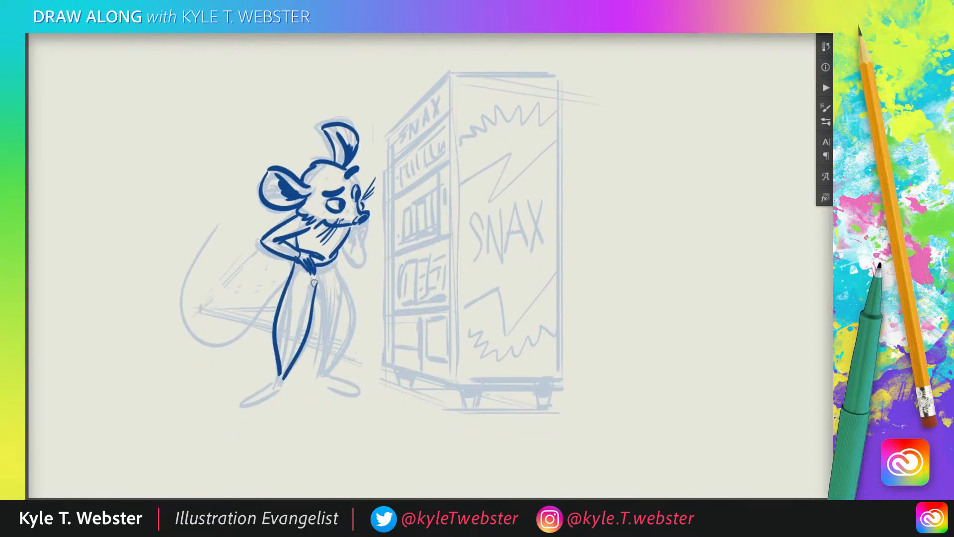
mouse_move(314, 289)
mouse_down()
mouse_move(321, 370)
mouse_move(354, 299)
mouse_move(334, 263)
mouse_up()
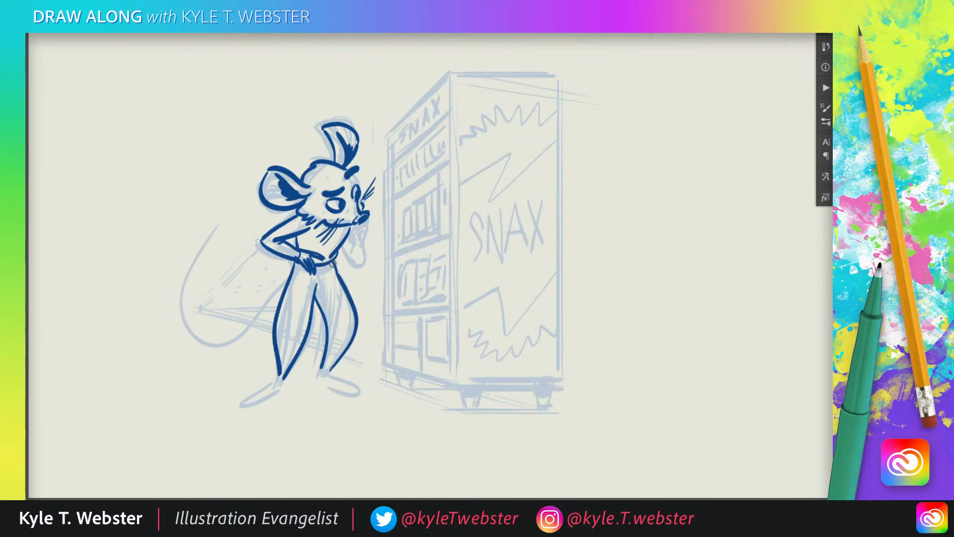
drag(256, 300, 268, 283)
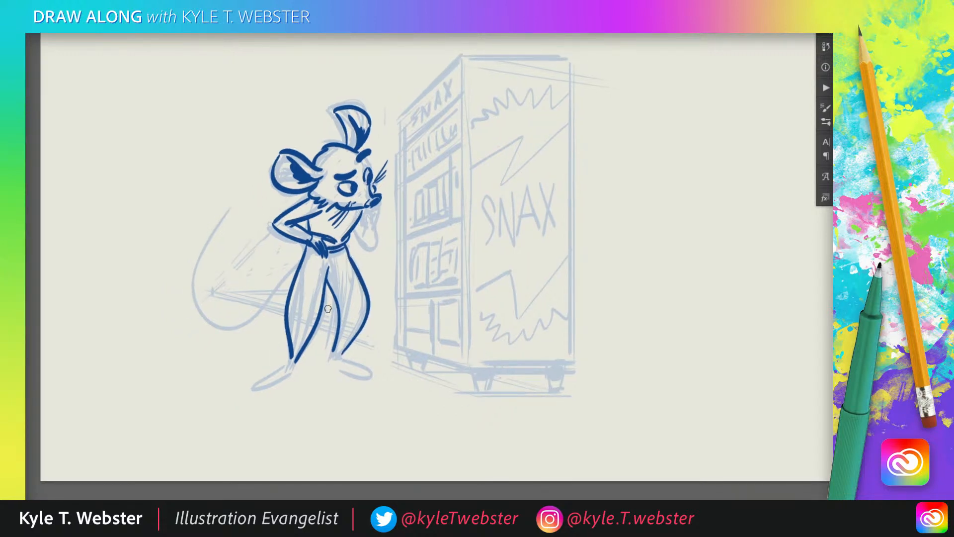
Ink the rolled ankle cuffs and the two pointed shoes with short lace lines
mouse_move(330, 345)
mouse_down()
mouse_move(324, 357)
mouse_move(347, 357)
mouse_move(346, 349)
mouse_up()
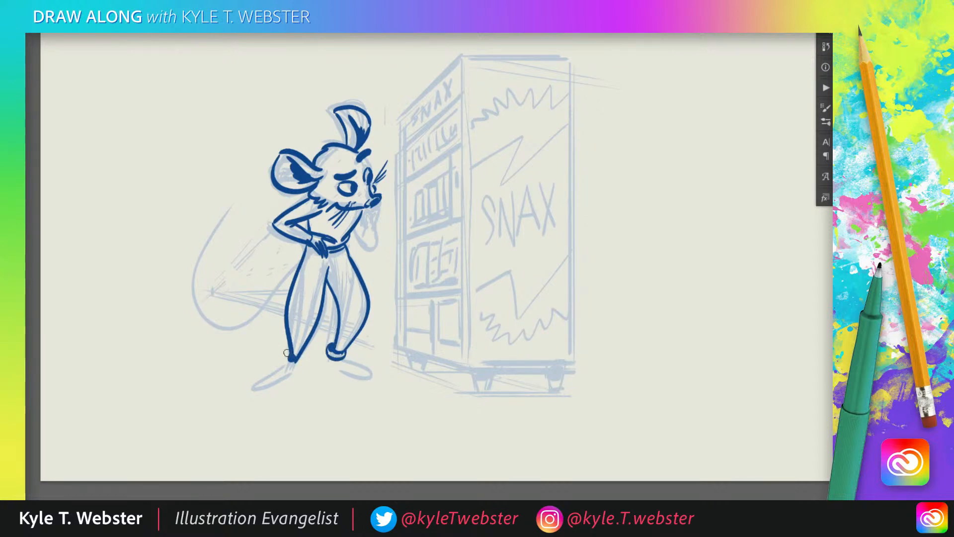
mouse_move(287, 352)
mouse_down()
mouse_move(305, 364)
mouse_move(299, 351)
mouse_move(257, 387)
mouse_move(301, 362)
mouse_move(374, 380)
mouse_move(343, 360)
mouse_up()
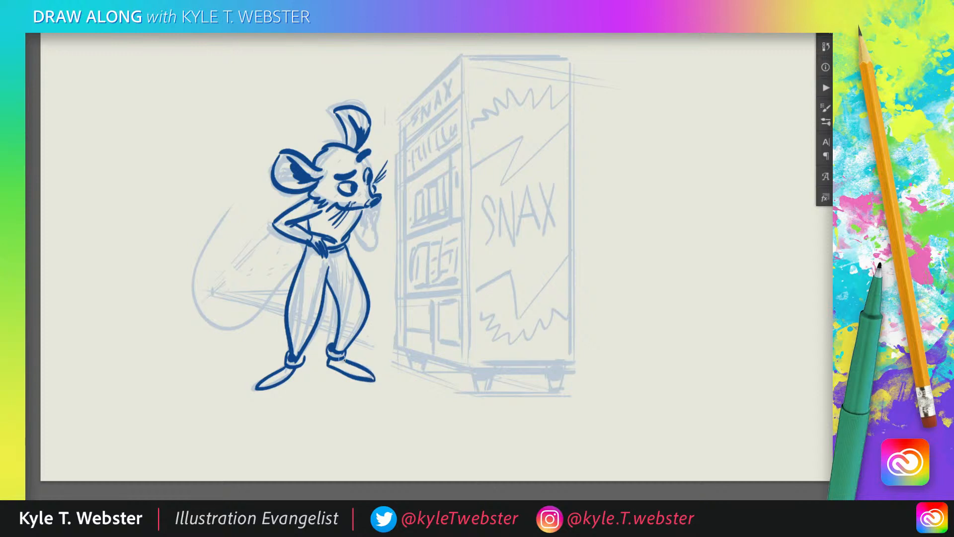
mouse_move(274, 370)
mouse_down()
mouse_move(288, 374)
mouse_move(269, 379)
mouse_up()
Ink the mouse's curved tail and the far arm with its hand at the chin, and touch up the far eye
mouse_move(303, 257)
mouse_down()
mouse_move(229, 334)
mouse_move(228, 249)
mouse_up()
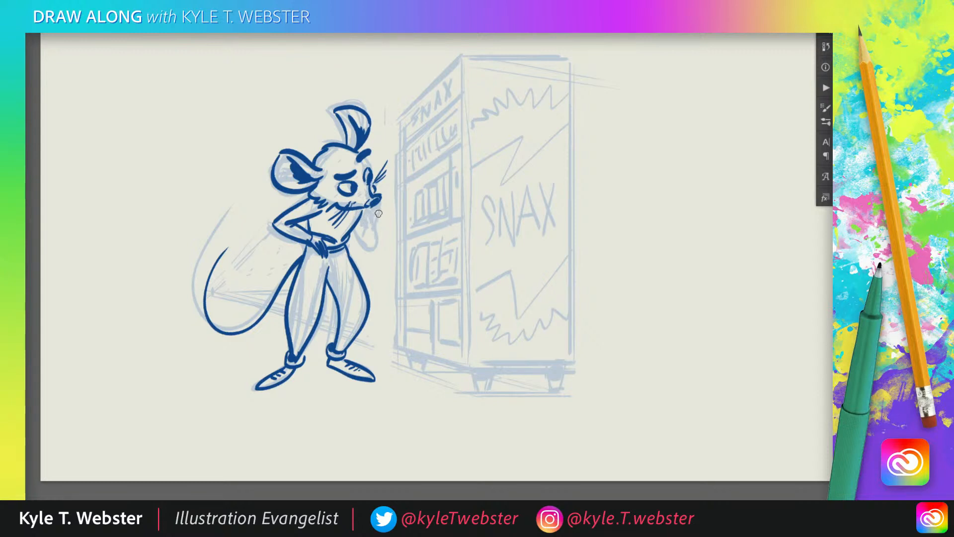
mouse_move(377, 210)
mouse_down()
mouse_move(367, 191)
mouse_move(366, 211)
mouse_move(382, 206)
mouse_move(366, 226)
mouse_move(370, 203)
mouse_move(364, 232)
mouse_up()
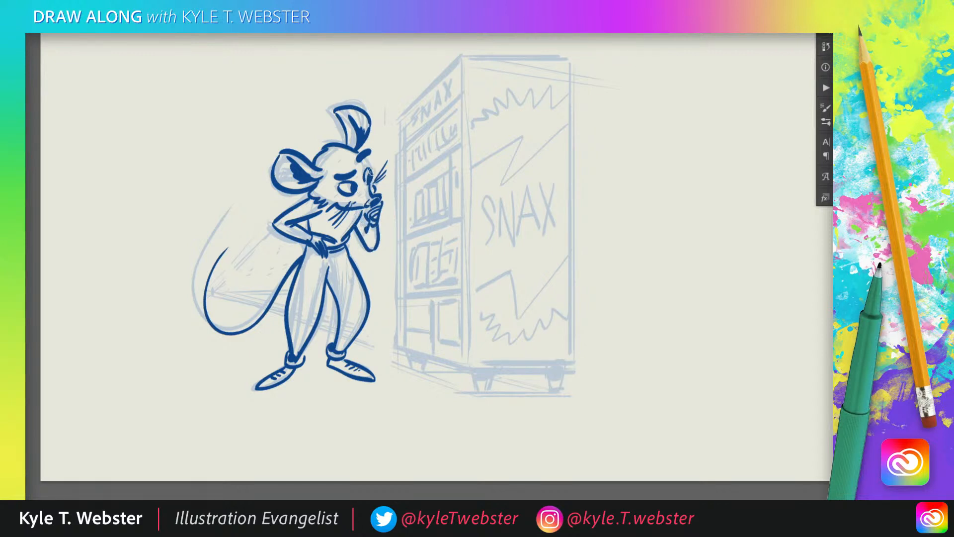
drag(366, 156, 372, 171)
Ink the vending machine's outline with straight edges around its narrow front and wide side panel
drag(252, 185, 180, 233)
mouse_move(393, 92)
mouse_down()
mouse_move(351, 172)
mouse_move(346, 395)
mouse_up()
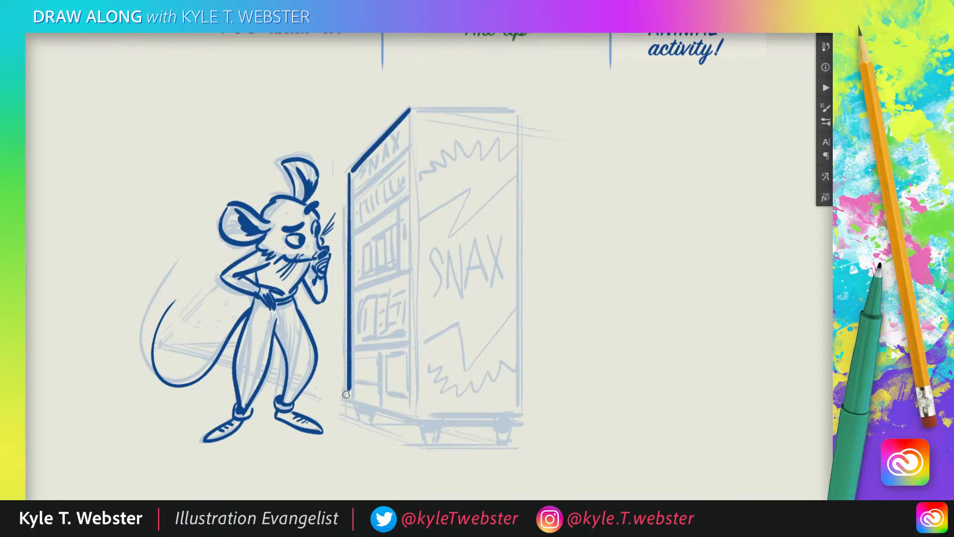
drag(416, 420, 346, 397)
drag(411, 110, 415, 419)
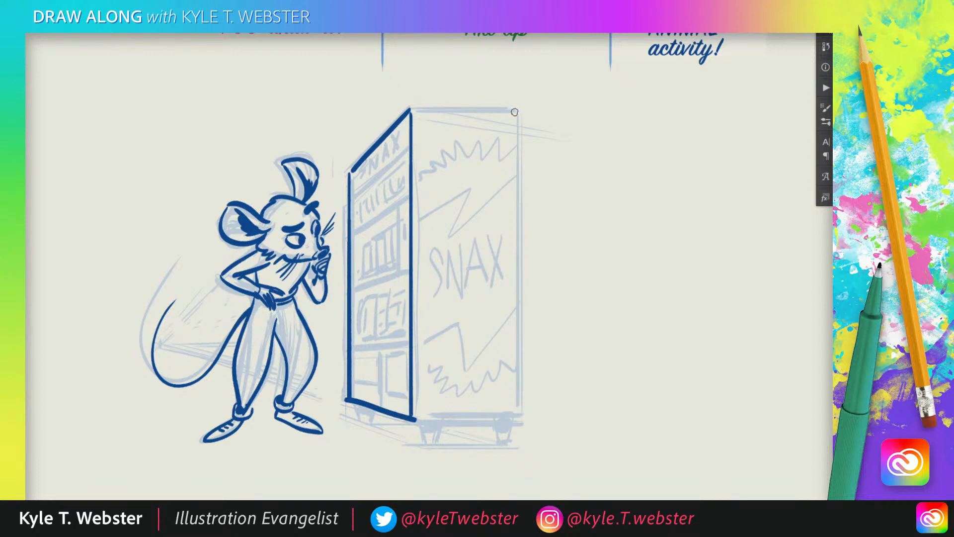
mouse_move(517, 115)
mouse_down()
mouse_move(520, 406)
mouse_move(416, 420)
mouse_up()
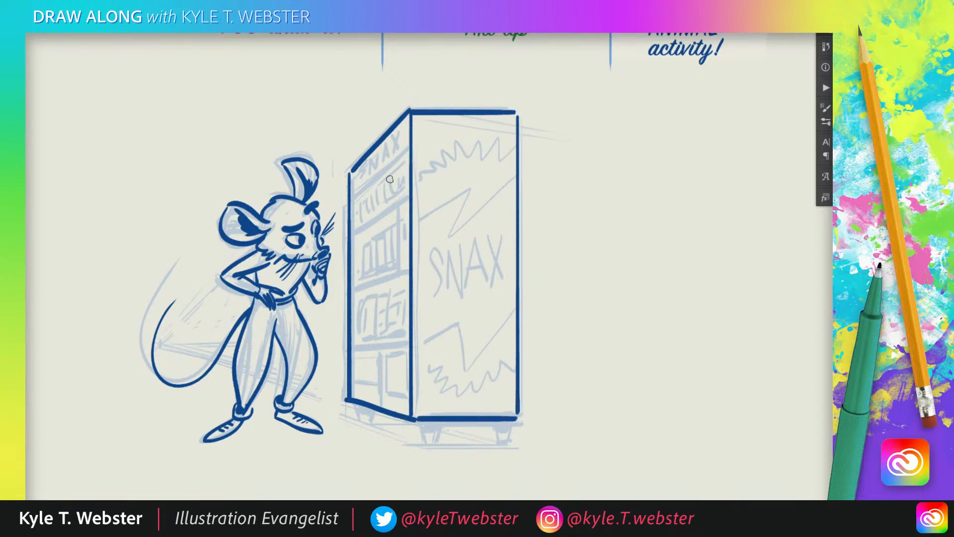
Ink the slanted shelf dividers across the machine's front, including the frame of the bottom pick-up compartment
drag(406, 150, 351, 188)
drag(406, 200, 358, 230)
drag(407, 271, 358, 288)
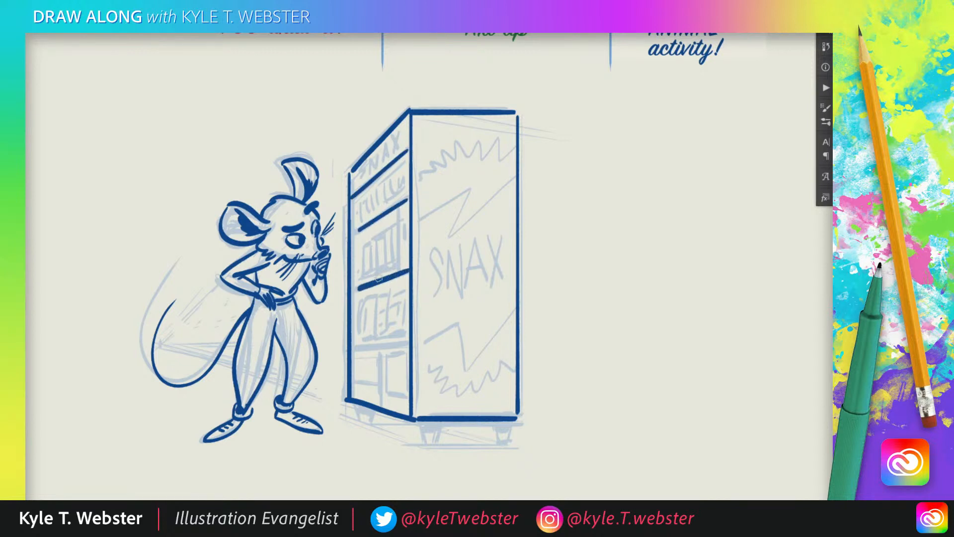
mouse_move(409, 343)
mouse_down()
mouse_move(360, 348)
mouse_move(356, 372)
mouse_up()
drag(407, 393, 353, 383)
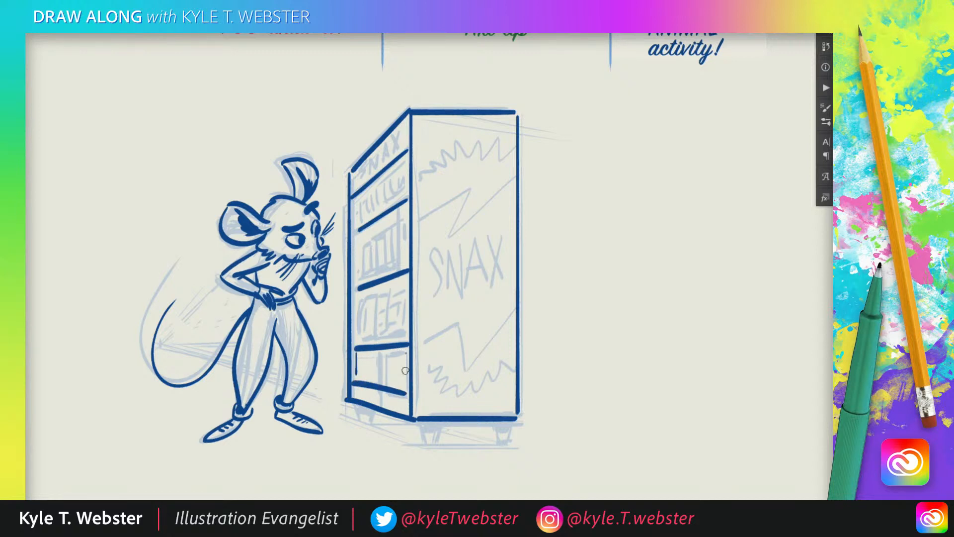
Complete the pick-up window with glare lines and a small slot beneath it, and ink the coin and control panel above
mouse_move(406, 353)
mouse_down()
mouse_move(406, 383)
mouse_move(357, 379)
mouse_move(378, 373)
mouse_up()
drag(388, 359, 369, 373)
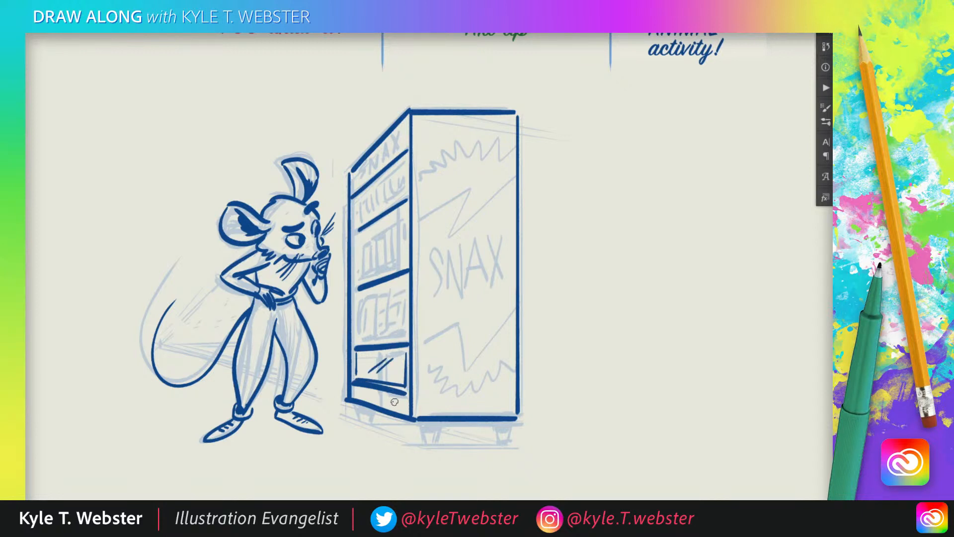
drag(402, 402, 395, 399)
mouse_move(389, 217)
mouse_down()
mouse_move(390, 271)
mouse_move(396, 255)
mouse_up()
drag(404, 218, 399, 238)
drag(400, 227, 403, 226)
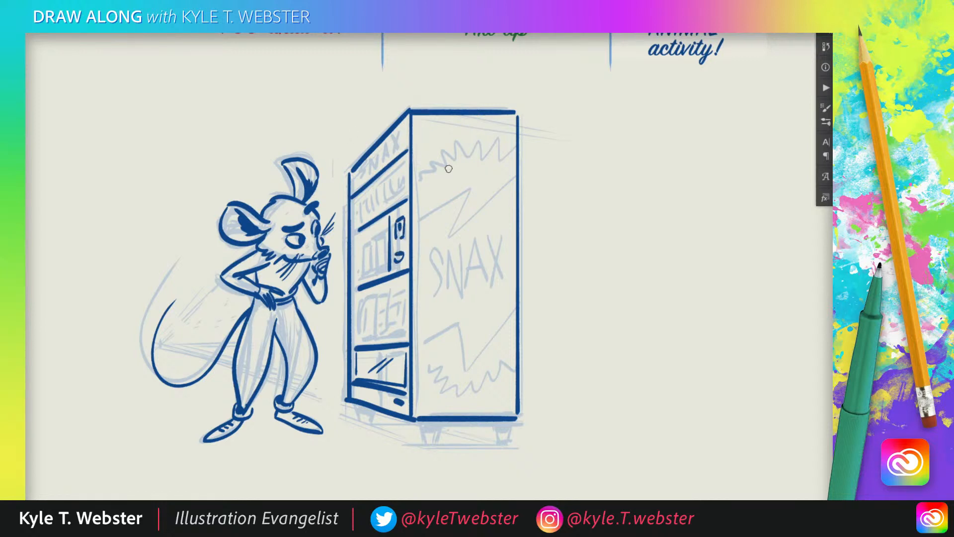
Ink the two lightning-shaped zigzags and the spiky bursts above and below the lettering area on the side panel
mouse_move(517, 173)
mouse_down()
mouse_move(459, 224)
mouse_move(472, 190)
mouse_move(412, 220)
mouse_up()
mouse_move(513, 312)
mouse_down()
mouse_move(466, 362)
mouse_move(461, 316)
mouse_move(418, 351)
mouse_up()
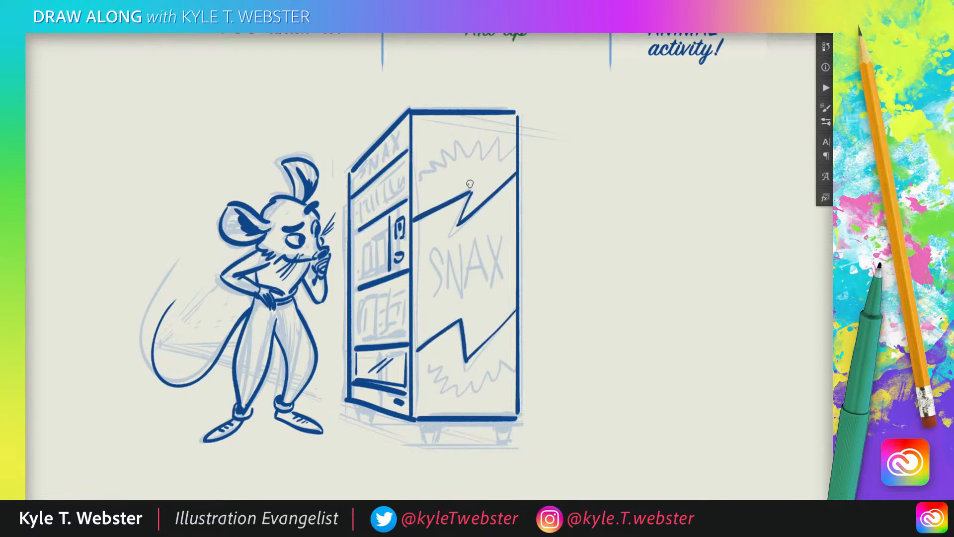
mouse_move(515, 144)
mouse_down()
mouse_move(497, 162)
mouse_move(478, 134)
mouse_move(451, 160)
mouse_move(437, 144)
mouse_move(440, 165)
mouse_move(413, 176)
mouse_up()
mouse_move(419, 364)
mouse_down()
mouse_move(446, 374)
mouse_move(443, 395)
mouse_move(459, 402)
mouse_move(514, 356)
mouse_up()
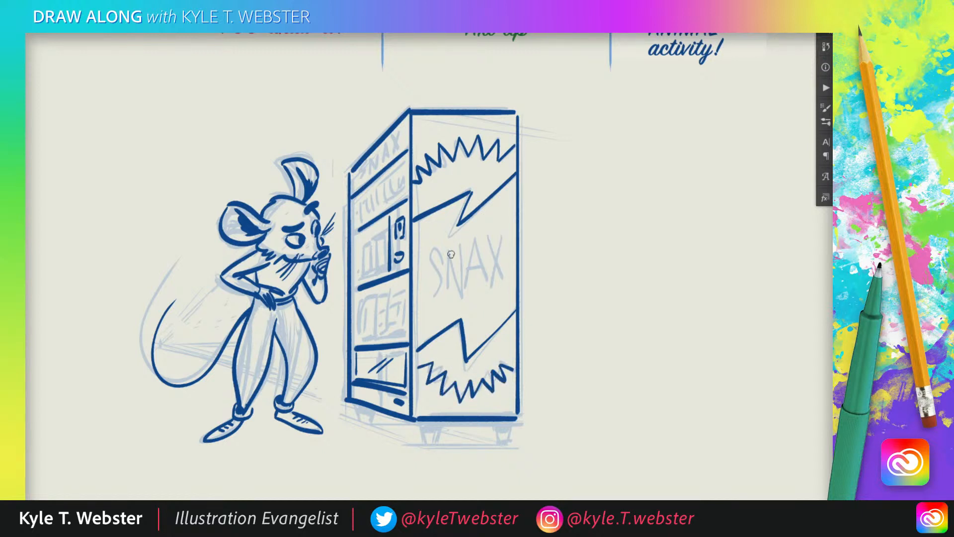
Letter SNAX in dark blue on the machine's side panel and on its front header
mouse_move(445, 251)
mouse_down()
mouse_move(428, 304)
mouse_move(438, 259)
mouse_move(463, 251)
mouse_move(470, 297)
mouse_up()
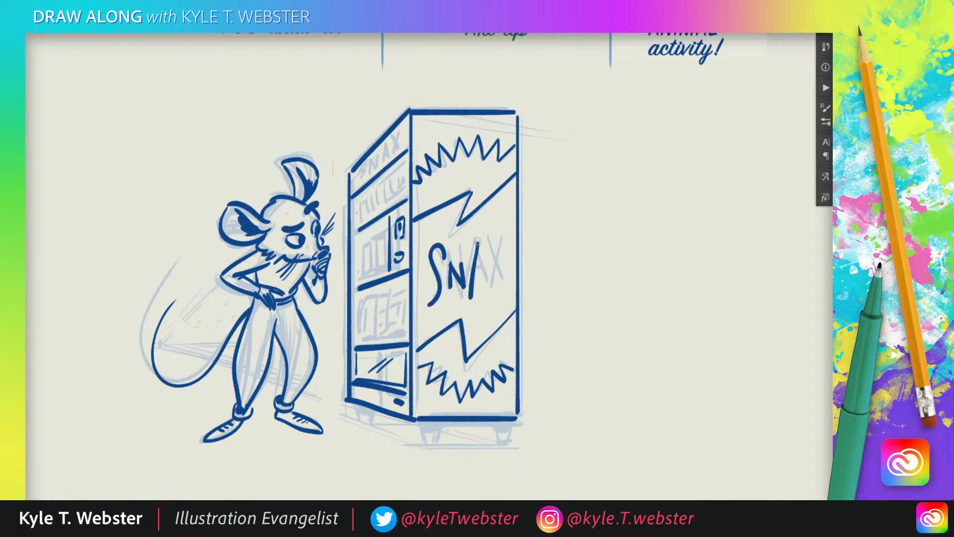
mouse_move(478, 243)
mouse_down()
mouse_move(490, 286)
mouse_move(485, 271)
mouse_move(507, 275)
mouse_up()
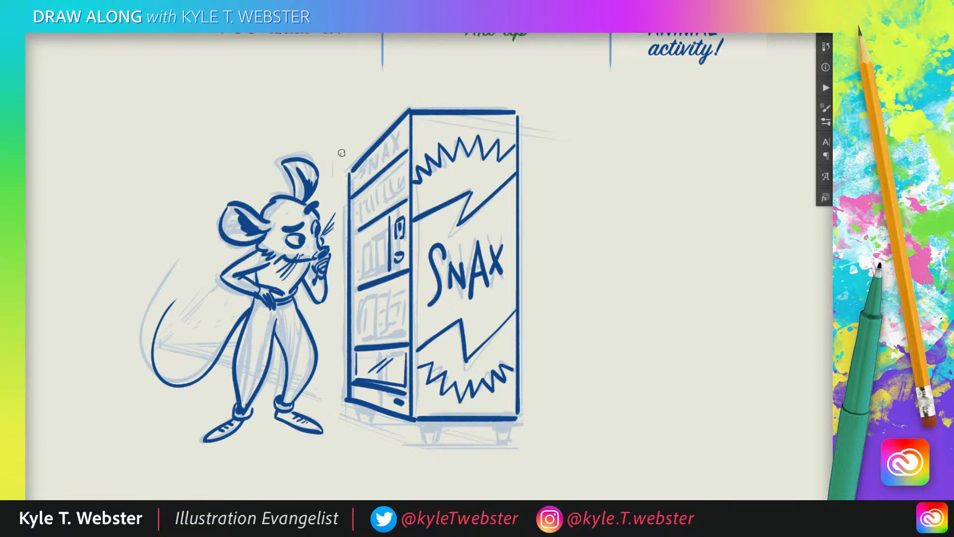
mouse_move(367, 162)
mouse_down()
mouse_move(386, 148)
mouse_move(391, 158)
mouse_move(398, 140)
mouse_move(396, 155)
mouse_up()
drag(396, 141, 391, 156)
Ink a row of short thick slanted strokes as items in the compartment beneath the front header
drag(362, 204, 368, 211)
drag(377, 198, 382, 205)
mouse_move(391, 192)
mouse_down()
mouse_move(389, 202)
mouse_move(403, 191)
mouse_up()
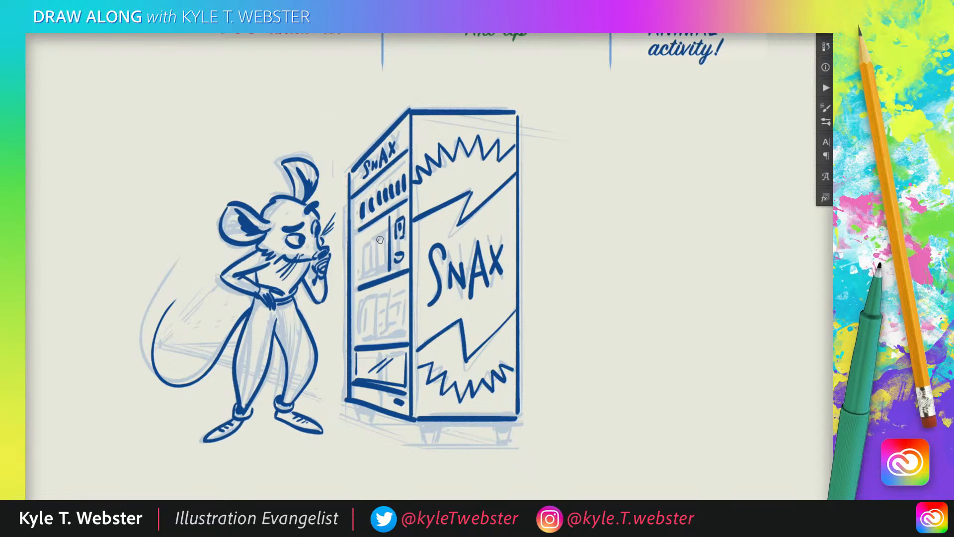
Ink snack packages in the middle compartment and fill dark shadows behind them and under the shelf below
mouse_move(377, 240)
mouse_down()
mouse_move(386, 236)
mouse_move(377, 269)
mouse_move(386, 268)
mouse_move(374, 243)
mouse_move(369, 274)
mouse_up()
mouse_move(370, 273)
mouse_down()
mouse_move(366, 243)
mouse_move(357, 277)
mouse_up()
drag(358, 278, 364, 276)
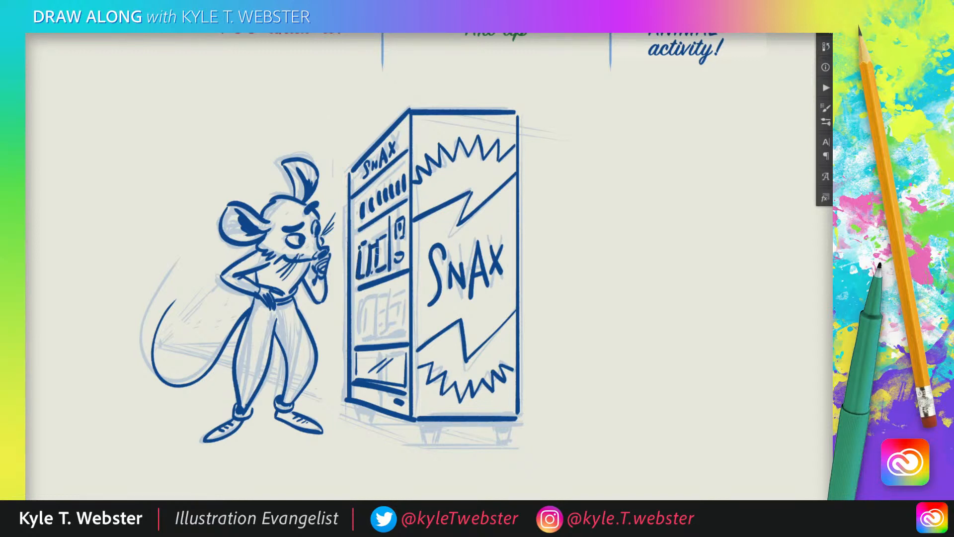
drag(380, 243, 383, 252)
drag(404, 280, 355, 293)
mouse_move(382, 234)
mouse_down()
mouse_move(384, 222)
mouse_move(371, 227)
mouse_up()
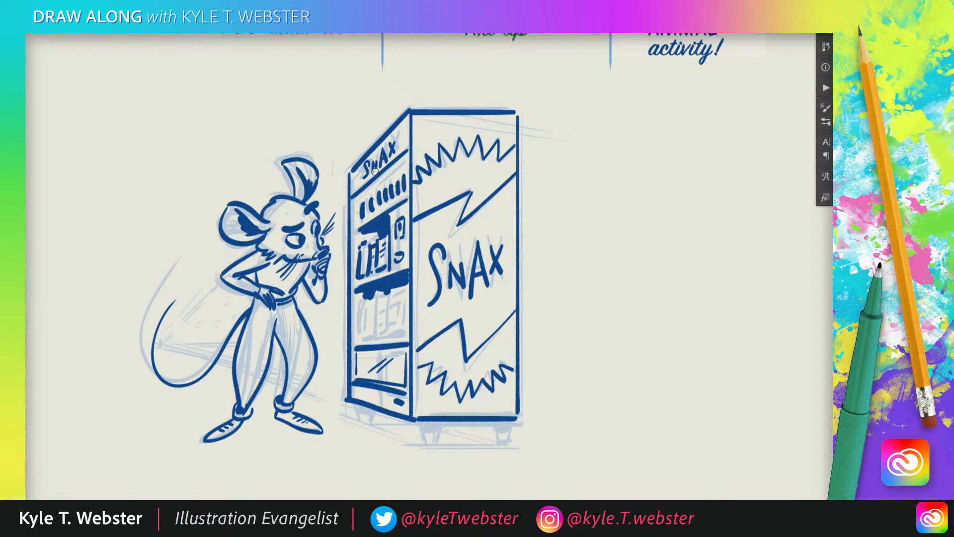
Fill the dark shadow above the top row of items and ink snack packages with a shelf line in the lower compartment
mouse_move(376, 170)
mouse_down()
mouse_move(400, 170)
mouse_move(365, 191)
mouse_up()
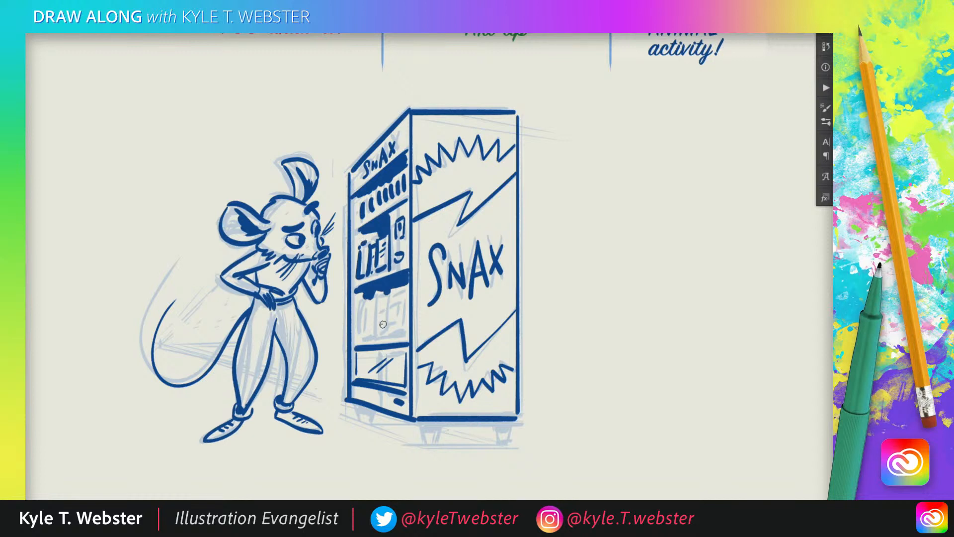
drag(409, 338, 358, 339)
mouse_move(391, 284)
mouse_down()
mouse_move(391, 317)
mouse_move(372, 332)
mouse_up()
mouse_move(363, 297)
mouse_down()
mouse_move(361, 314)
mouse_move(401, 327)
mouse_up()
drag(397, 328, 403, 328)
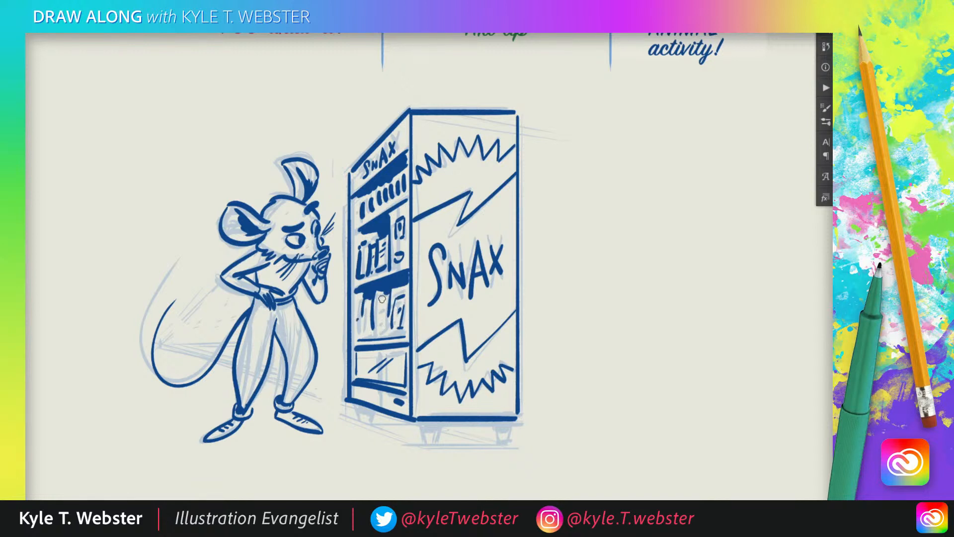
mouse_move(383, 299)
mouse_down()
mouse_move(382, 322)
mouse_move(366, 327)
mouse_move(363, 313)
mouse_up()
Ink the vending machine's tapered feet along its base and fill their shaded areas in dark blue
mouse_move(511, 422)
mouse_down()
mouse_move(495, 439)
mouse_move(504, 439)
mouse_up()
drag(444, 421, 434, 437)
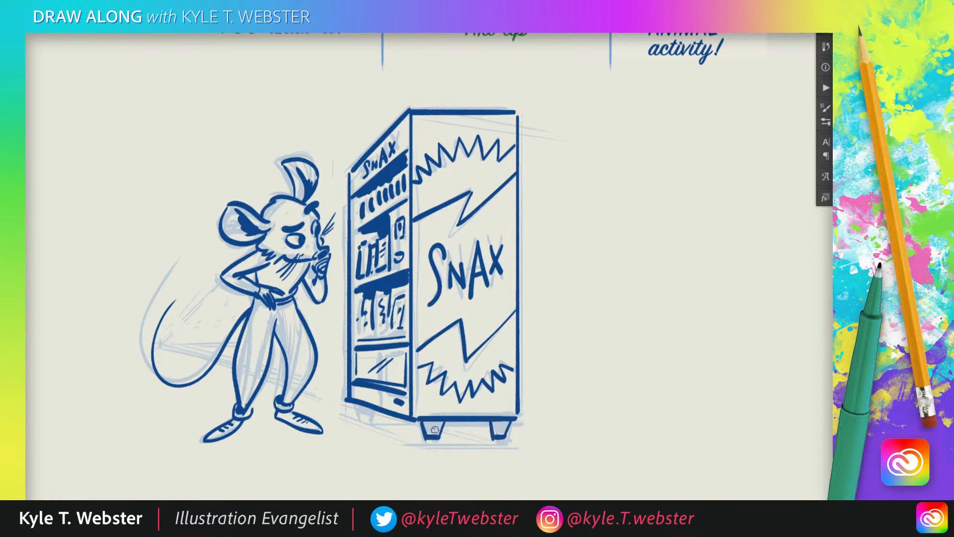
mouse_move(356, 404)
mouse_down()
mouse_move(363, 420)
mouse_move(443, 427)
mouse_move(417, 435)
mouse_up()
key(ctrl+z)
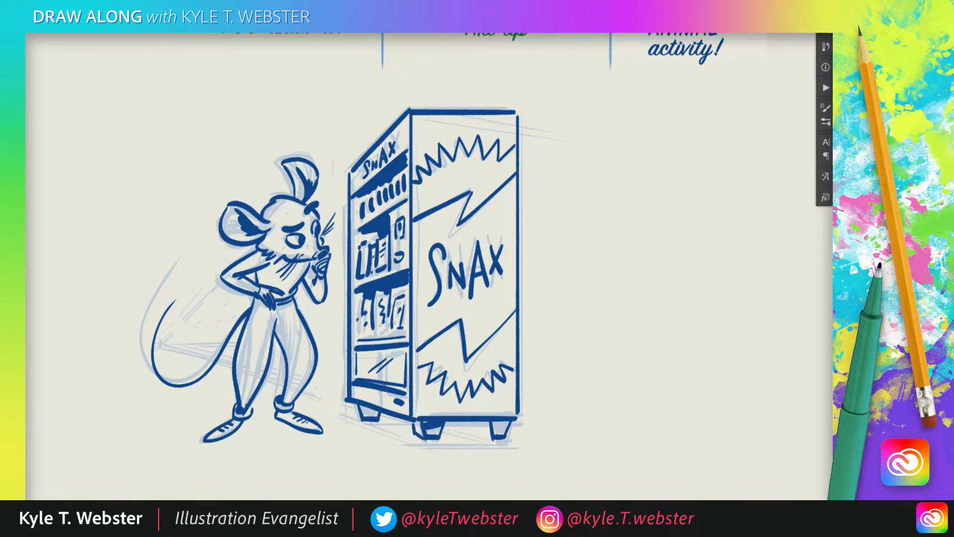
mouse_move(363, 421)
mouse_down()
mouse_move(355, 415)
mouse_move(367, 413)
mouse_up()
mouse_move(492, 437)
mouse_down()
mouse_move(481, 423)
mouse_move(506, 425)
mouse_move(481, 429)
mouse_up()
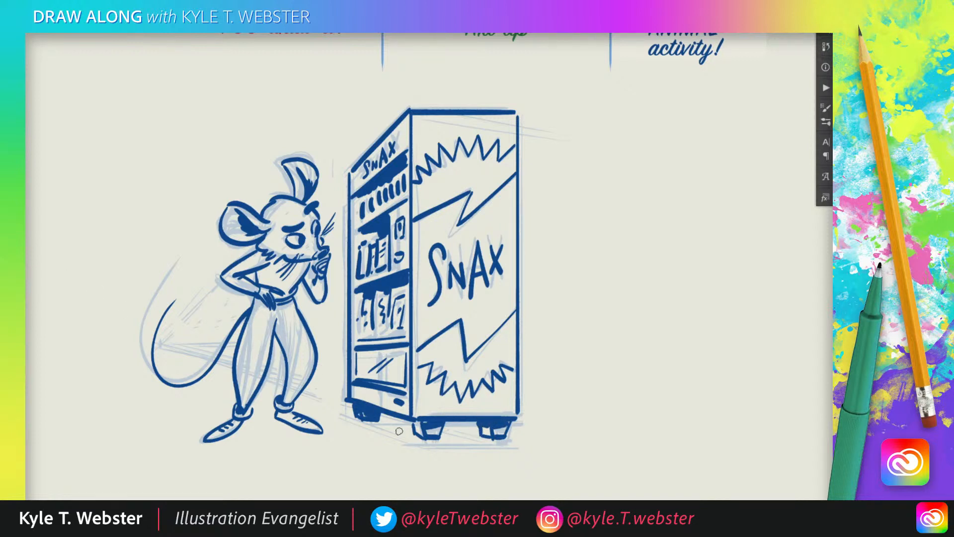
Add short ground strokes and dots around the machine's base and the mouse's shoes, plus fold lines on the trousers
mouse_move(405, 432)
mouse_down()
mouse_move(416, 415)
mouse_move(465, 434)
mouse_move(330, 423)
mouse_up()
drag(333, 427, 339, 426)
drag(281, 424, 269, 422)
click(208, 421)
drag(298, 379, 292, 363)
Hide the faded sketch and shift the inked mouse and vending machine drawing left on the canvas
mouse_move(301, 366)
mouse_down()
mouse_move(296, 356)
mouse_move(257, 370)
mouse_move(227, 342)
mouse_move(253, 342)
mouse_up()
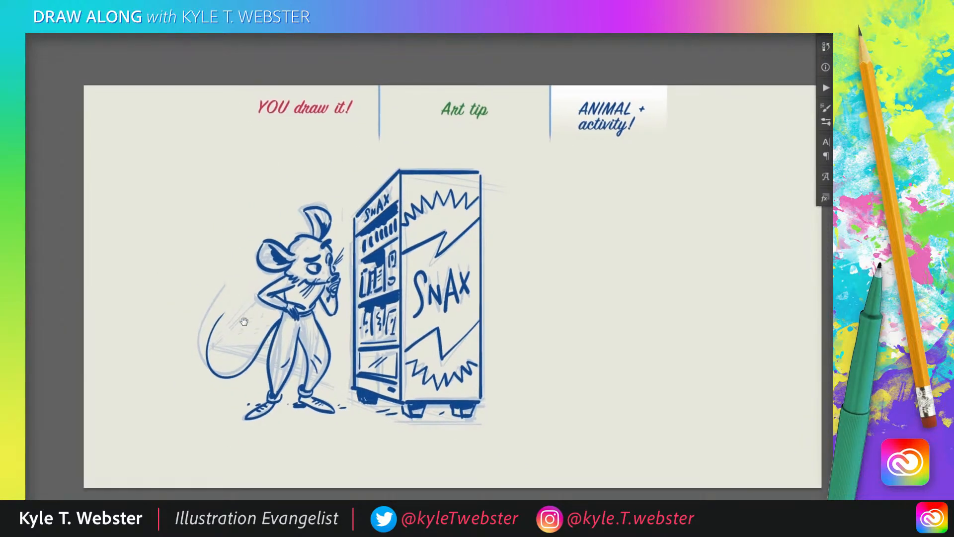
key(v)
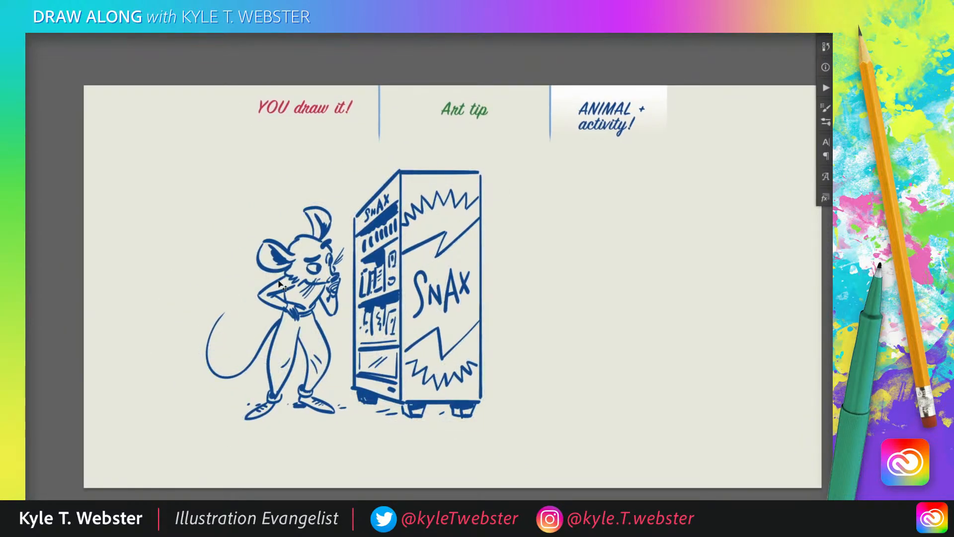
drag(272, 281, 230, 282)
Draw a dark blue question mark above the mouse's head
key(b)
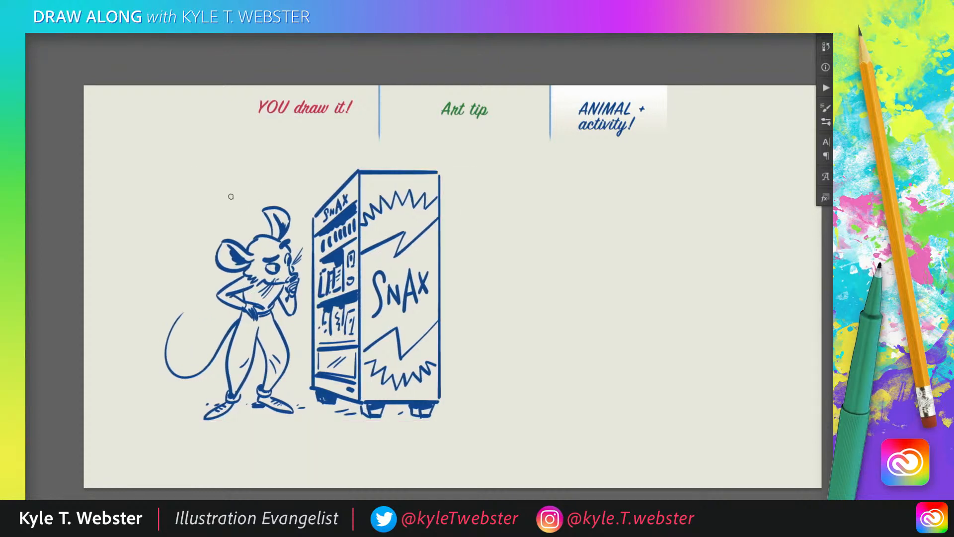
drag(230, 195, 239, 212)
click(238, 218)
click(249, 225)
Show the pink hippo drawing beside the vending machine and move it about 67 px left and 32 px down
mouse_move(296, 357)
mouse_down()
mouse_move(260, 356)
mouse_move(273, 362)
mouse_up()
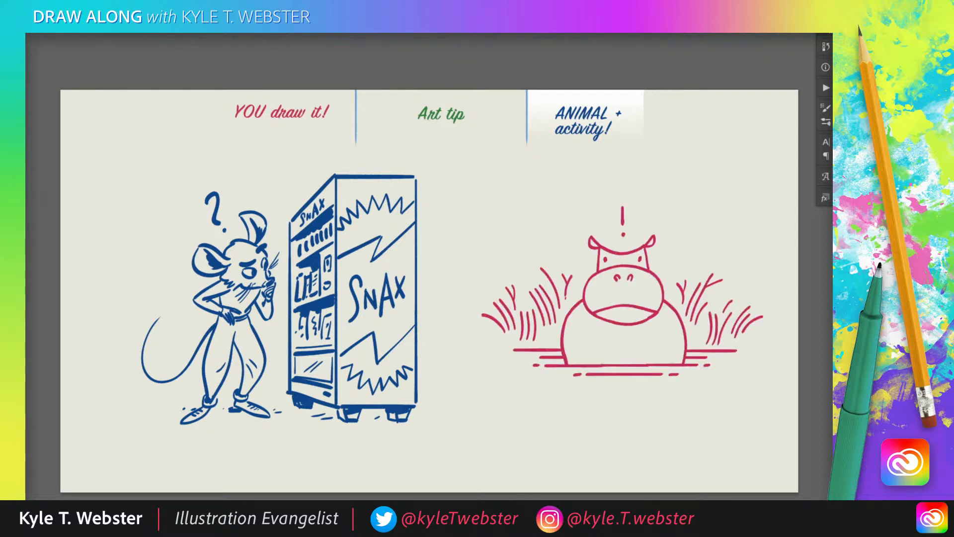
drag(573, 308, 557, 316)
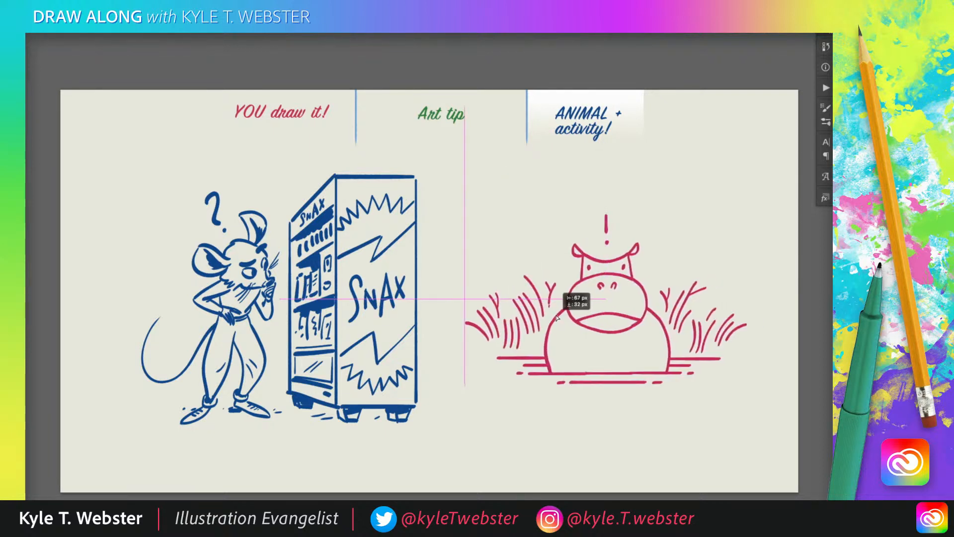